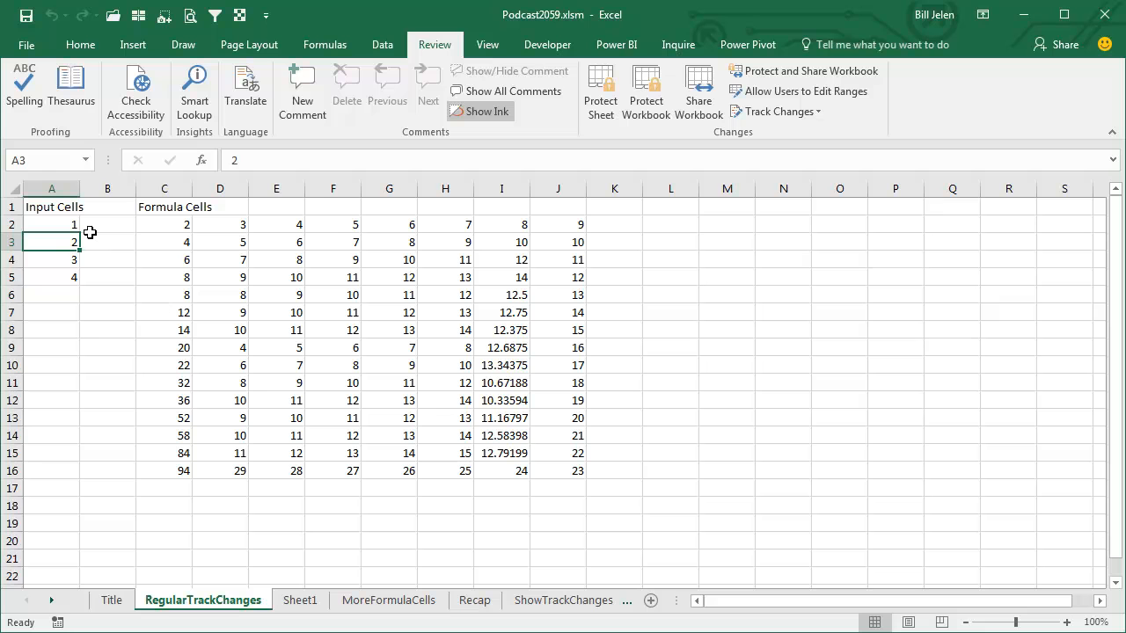
Turn on change tracking while editing, accepting that the workbook is saved and shared despite its macros.
click(806, 112)
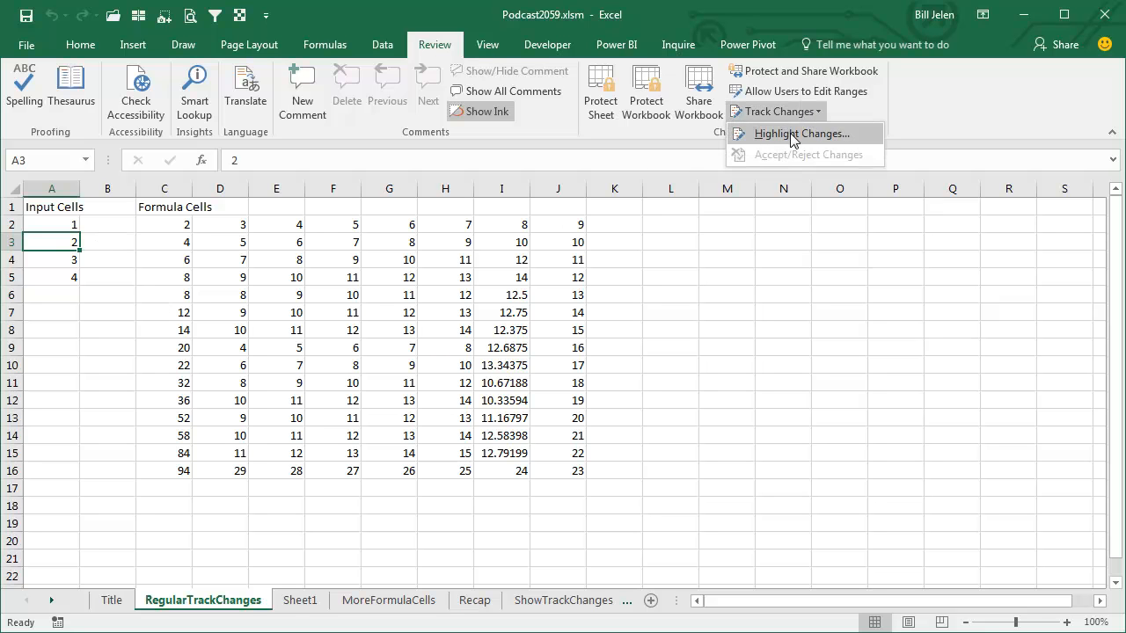
click(789, 133)
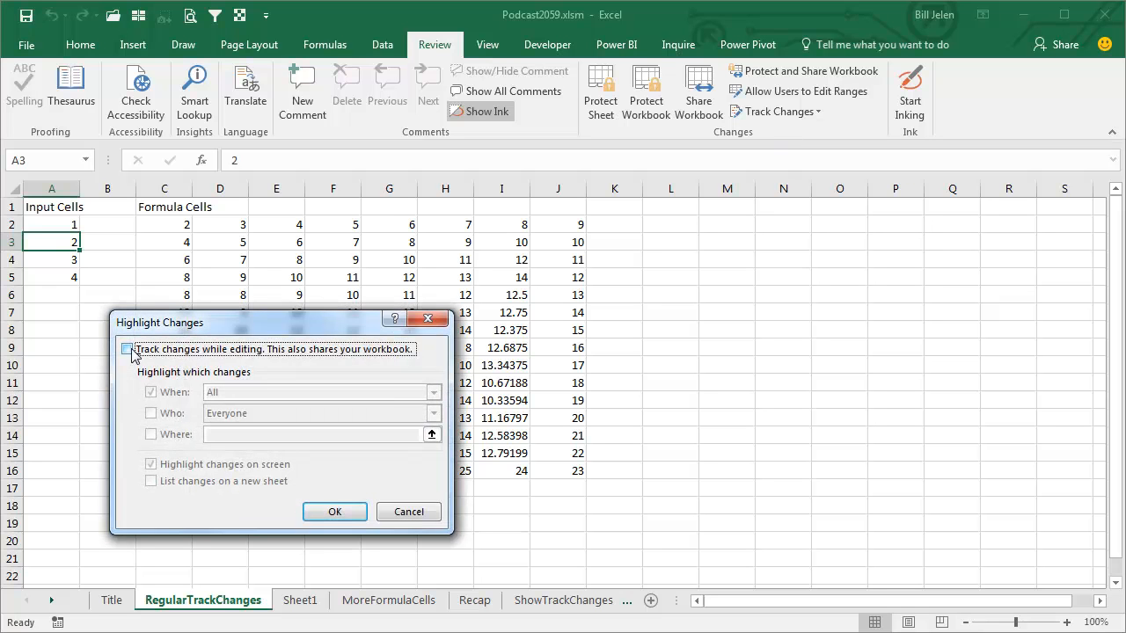
click(127, 350)
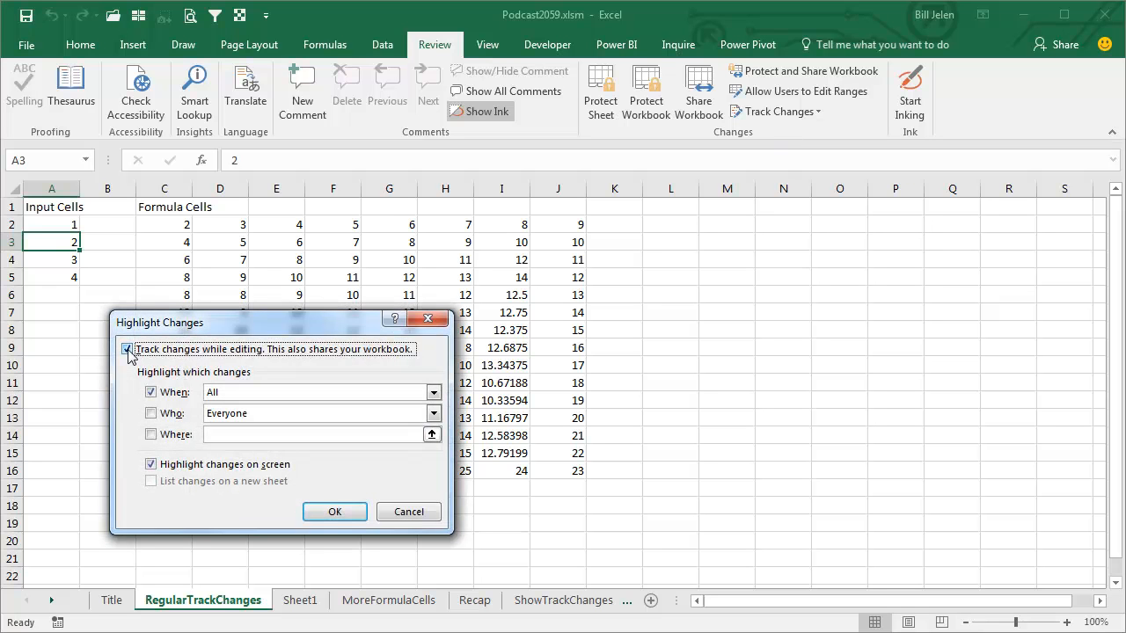
click(332, 512)
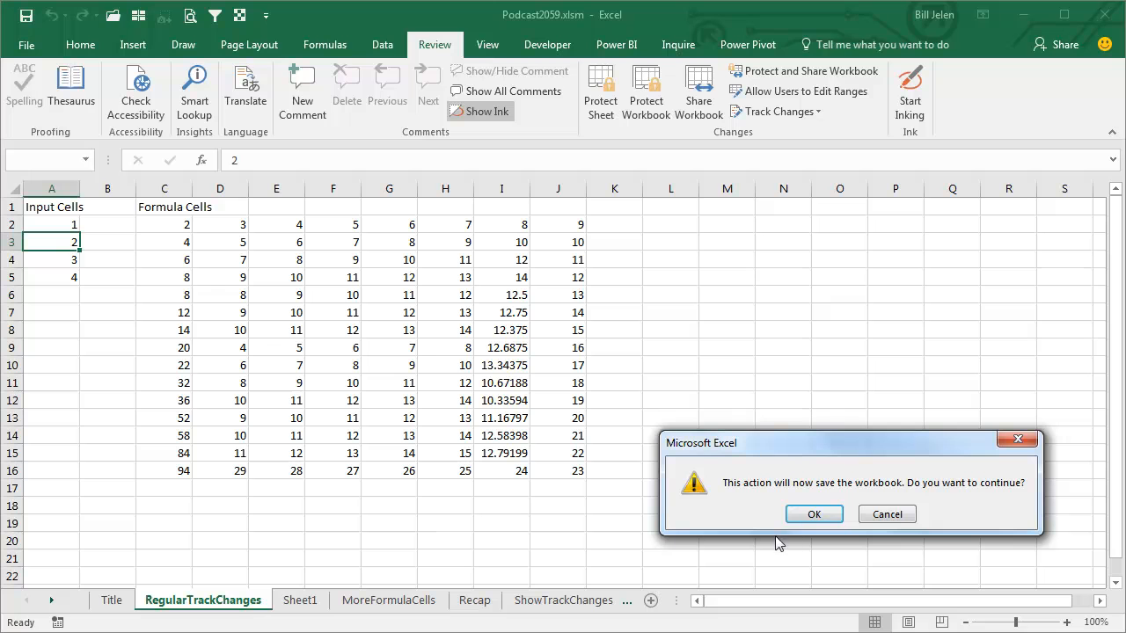
click(804, 521)
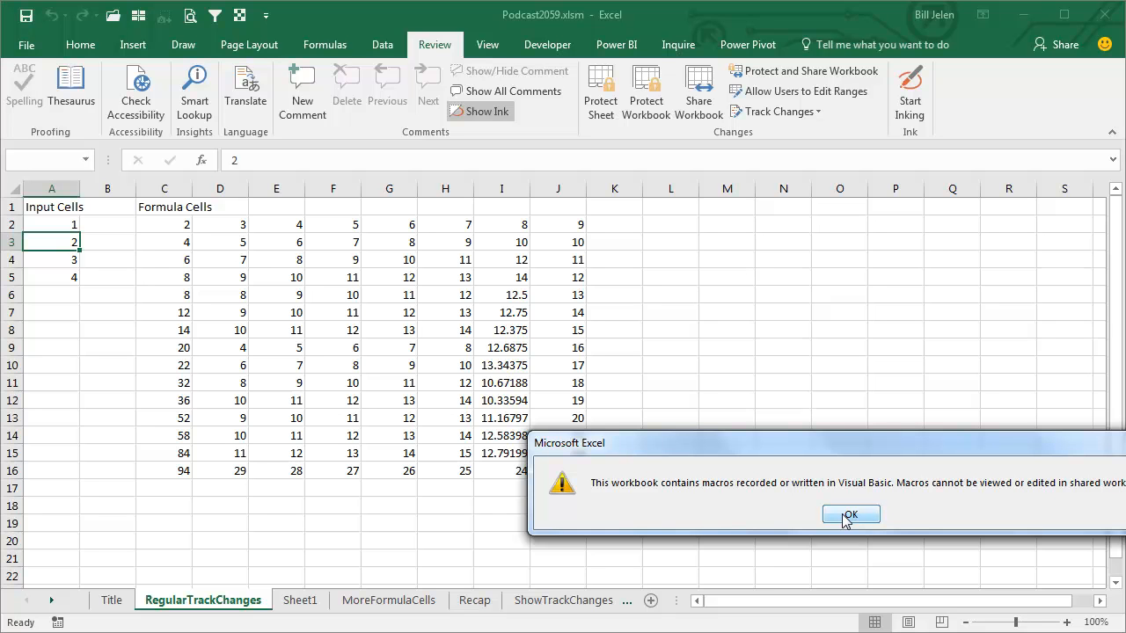
click(849, 515)
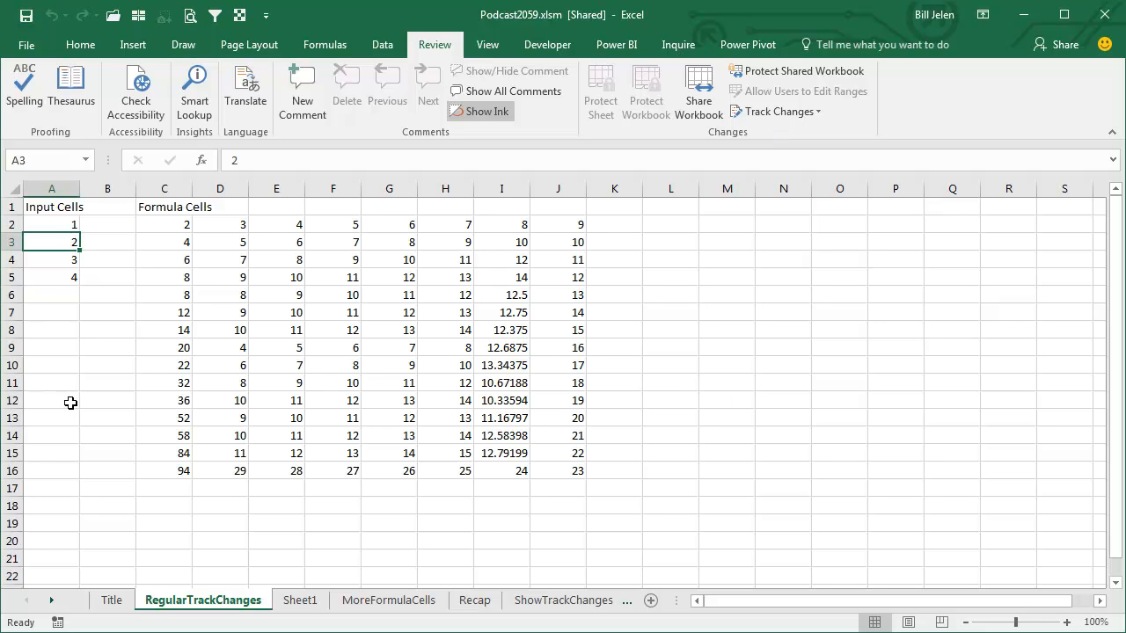
Change input cell A3 to 22 and input cell A5 to 44.
text(22)
key(Return)
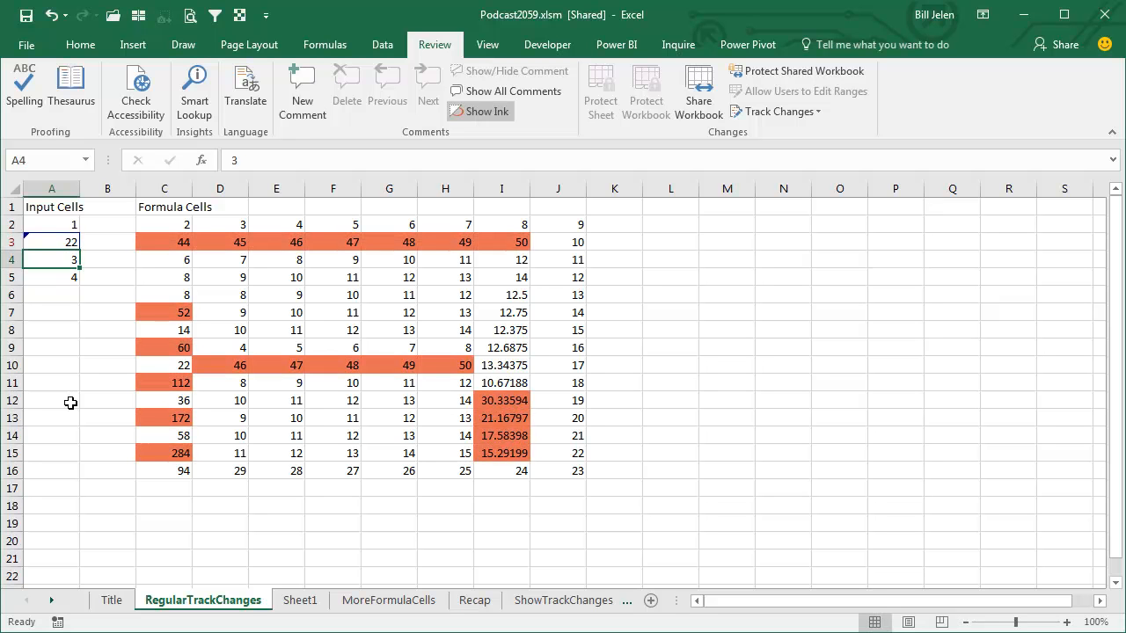
key(Down)
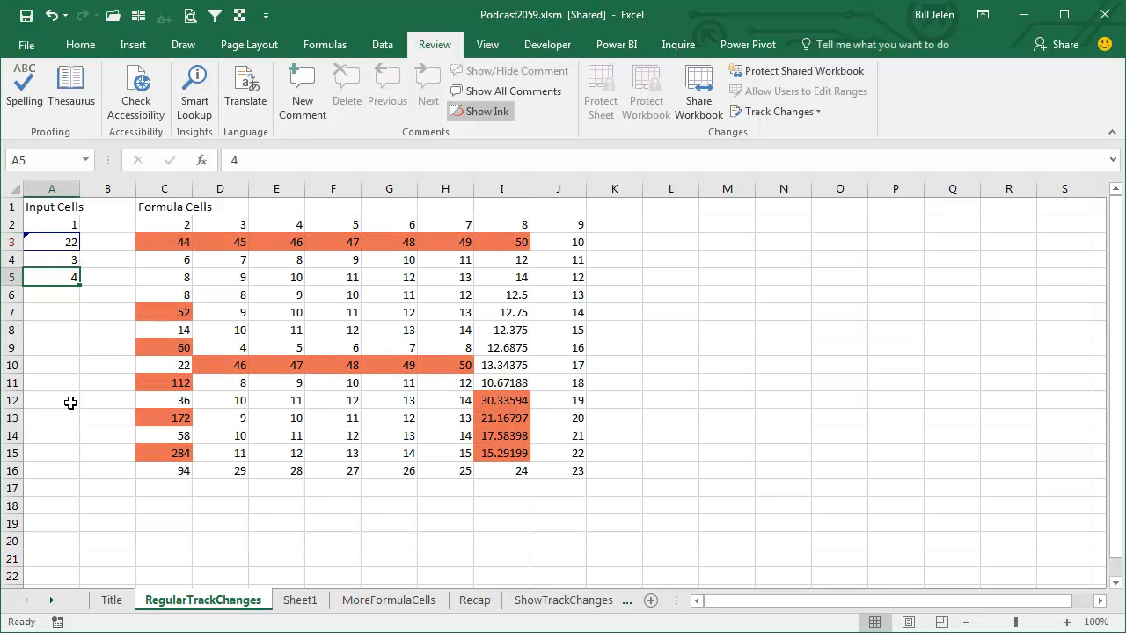
text(44)
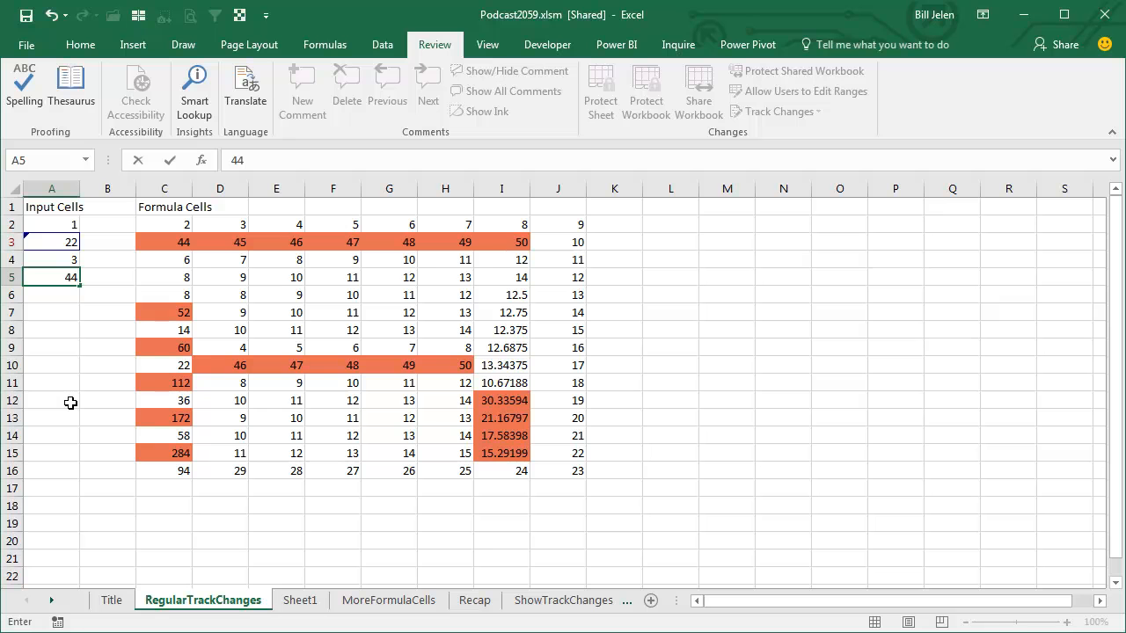
key(Down)
key(Down)
key(Down)
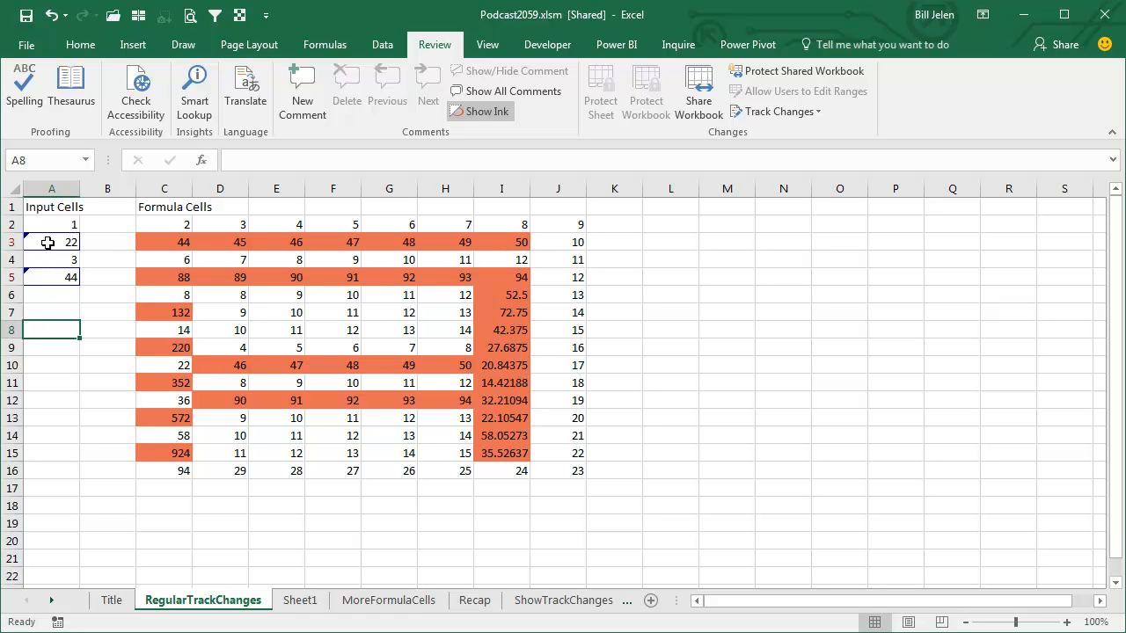
Undo the edits to input cells A3 and A5.
mouse_move(47, 243)
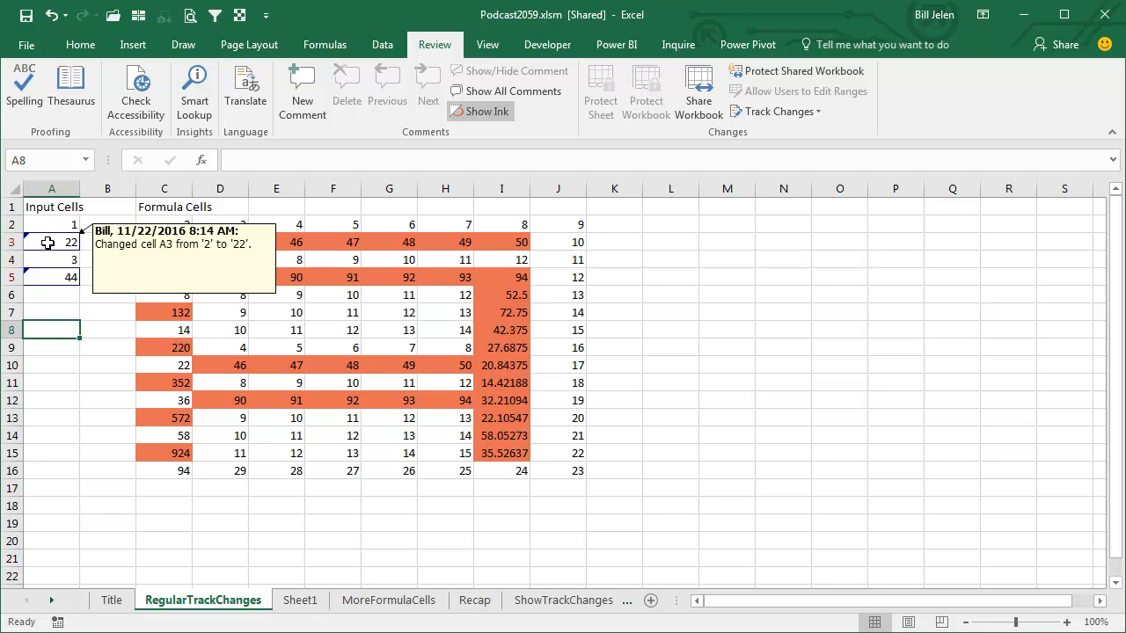
mouse_move(50, 277)
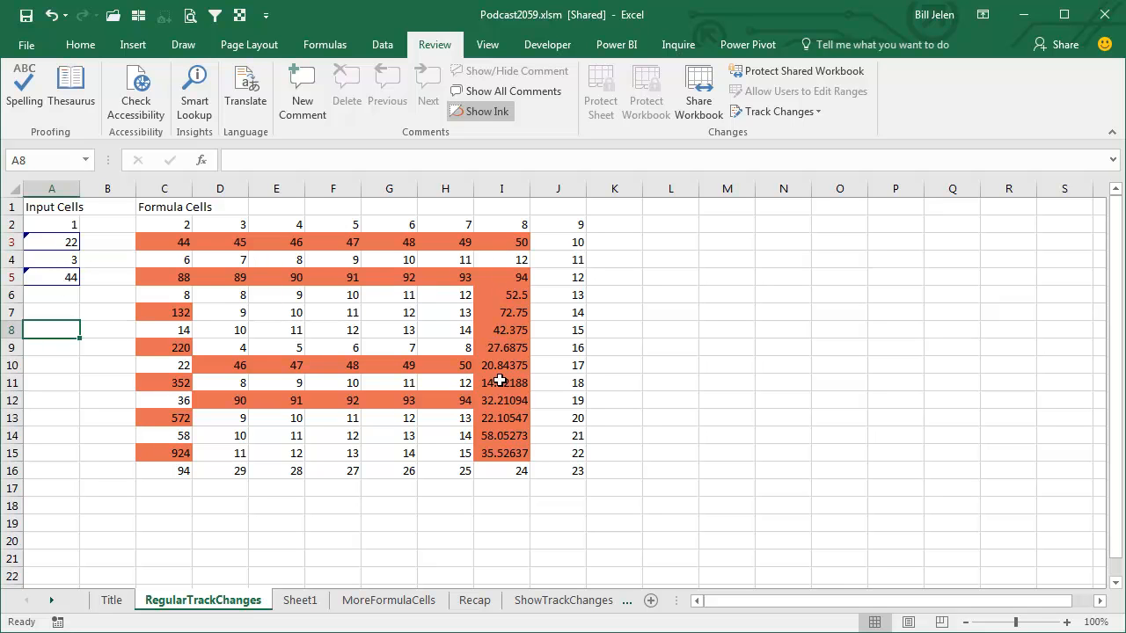
click(72, 279)
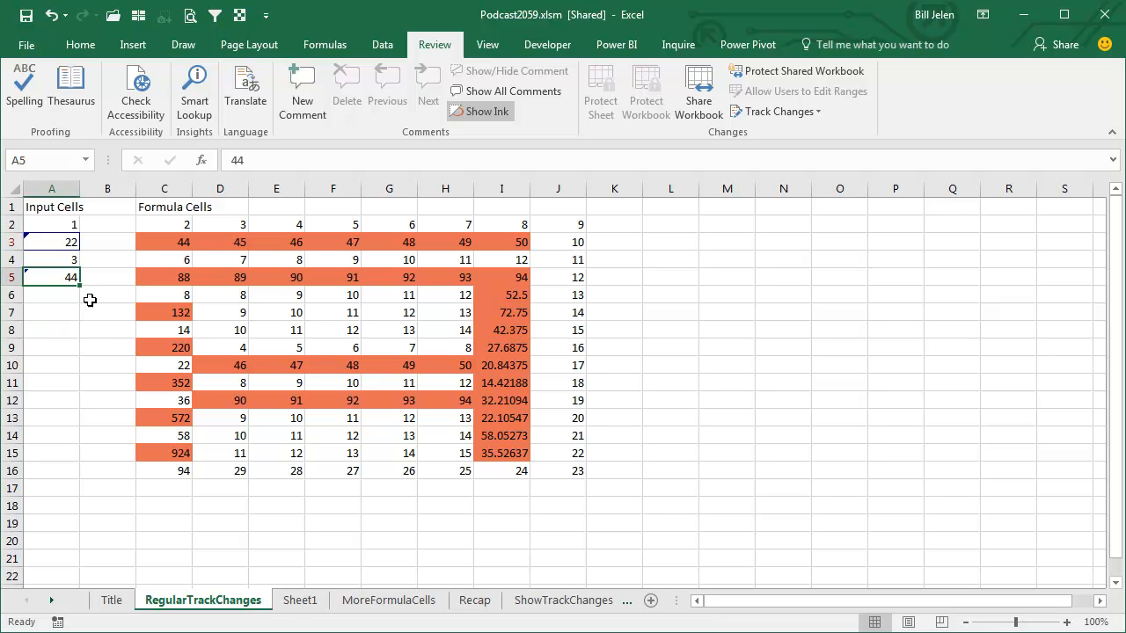
key(ctrl+z)
key(ctrl+z)
key(ctrl+z)
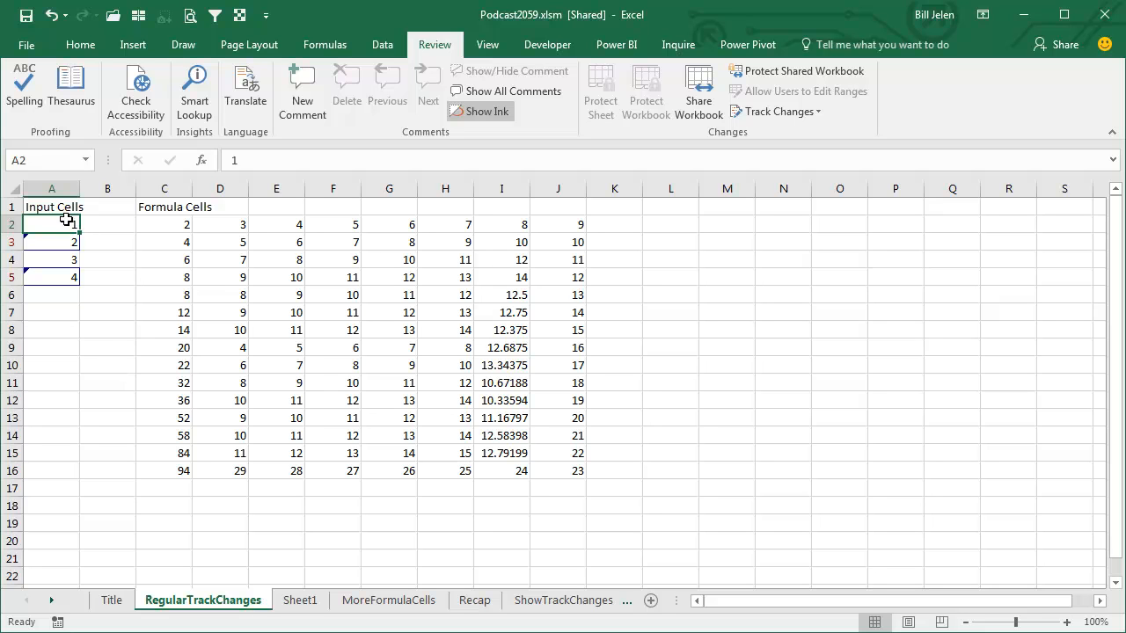
mouse_move(67, 282)
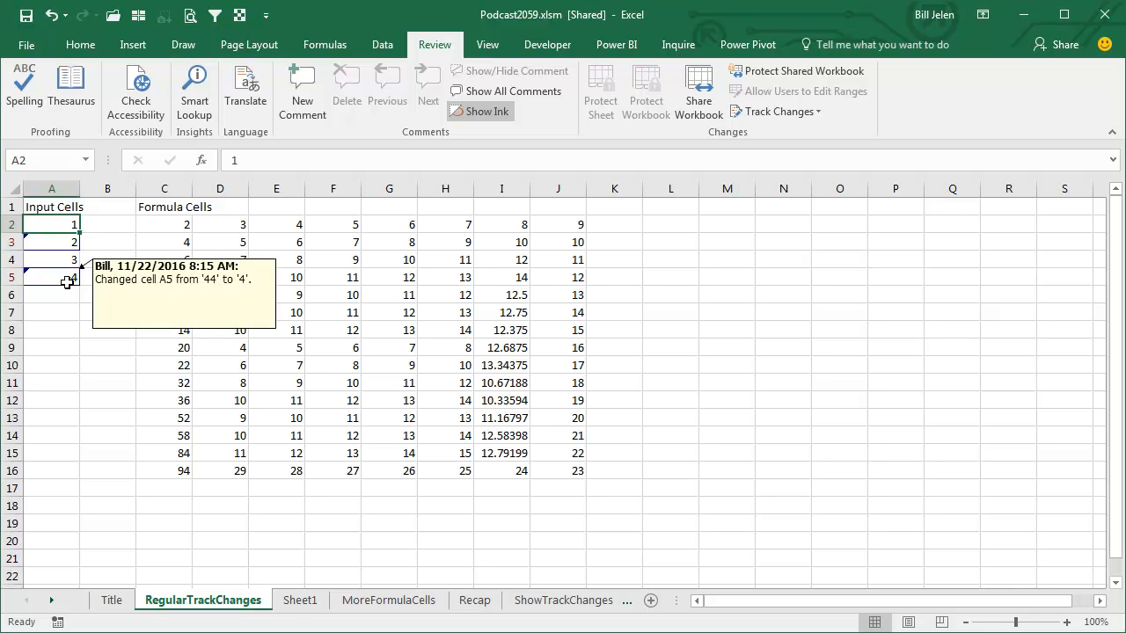
Turn off change tracking and remove the workbook from shared use.
click(791, 112)
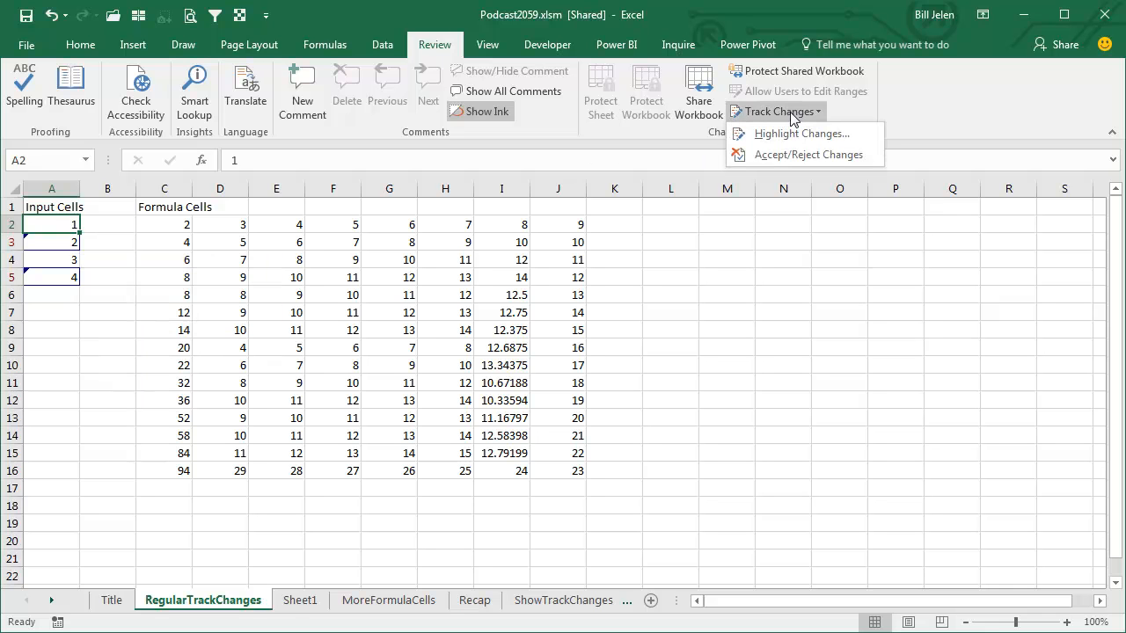
click(781, 131)
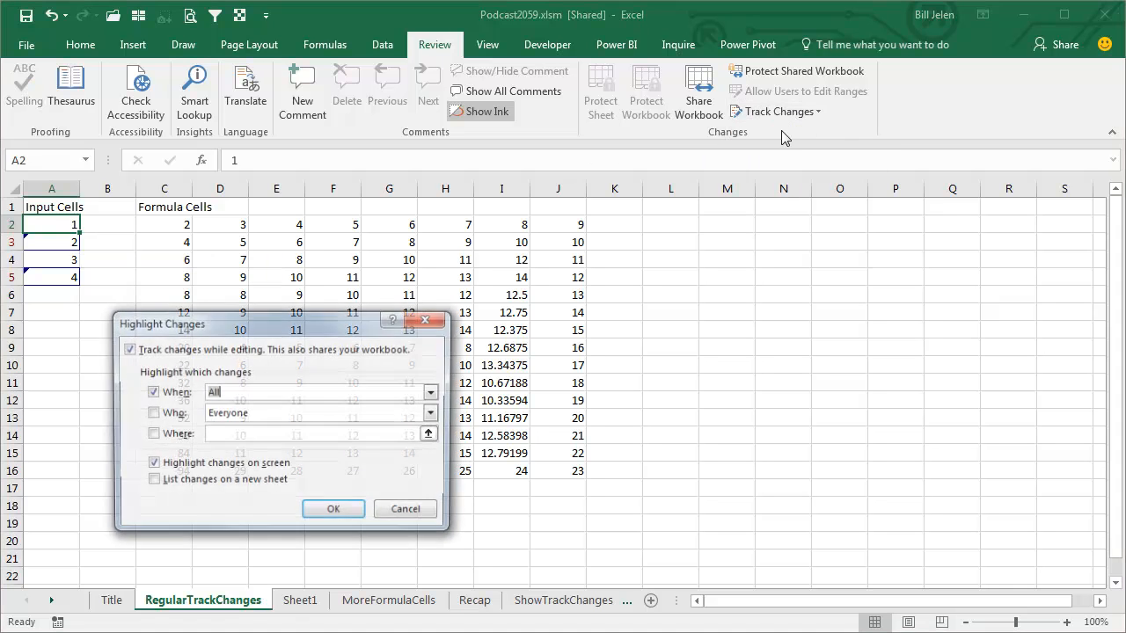
click(128, 349)
click(335, 512)
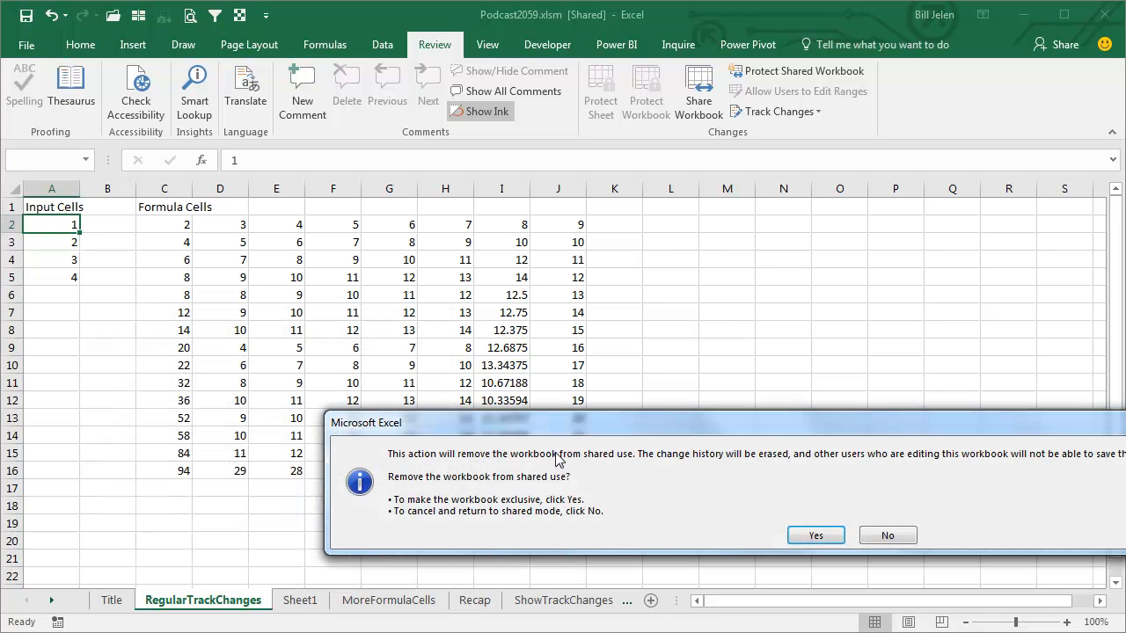
click(814, 537)
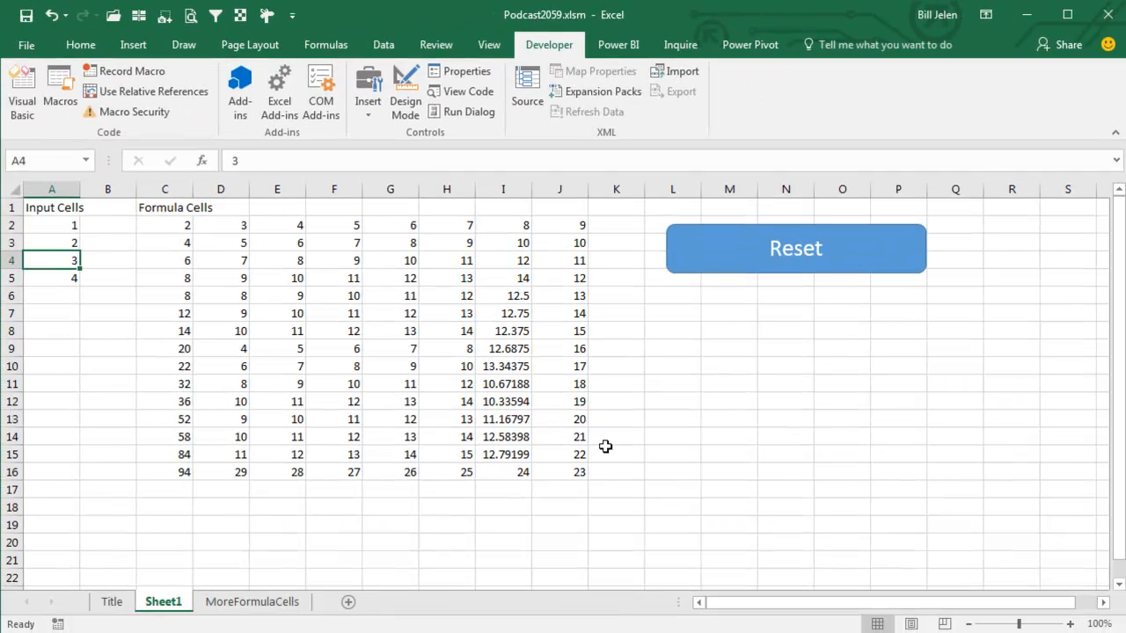
Check that Developer is enabled in the ribbon customization and review the macro security settings without changing them.
right_click(336, 50)
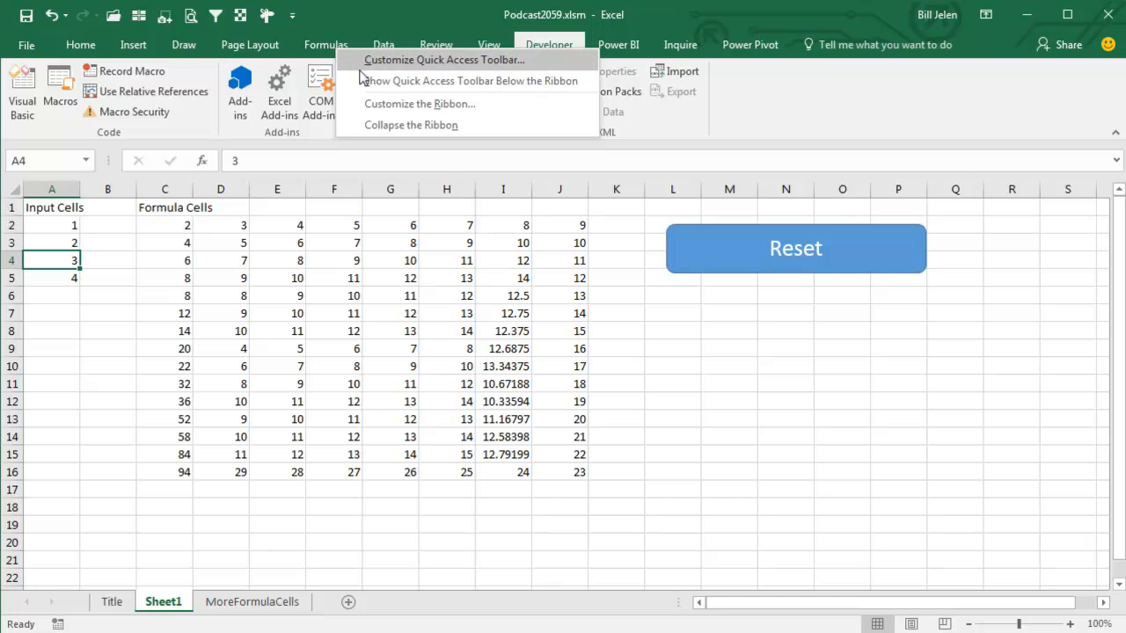
click(378, 105)
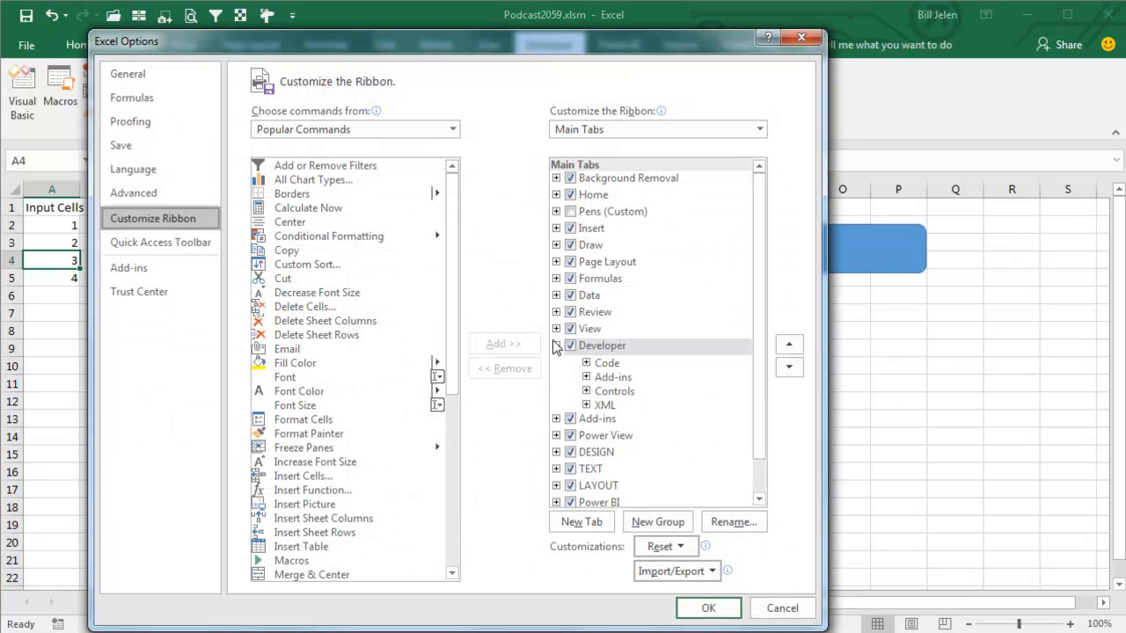
click(709, 607)
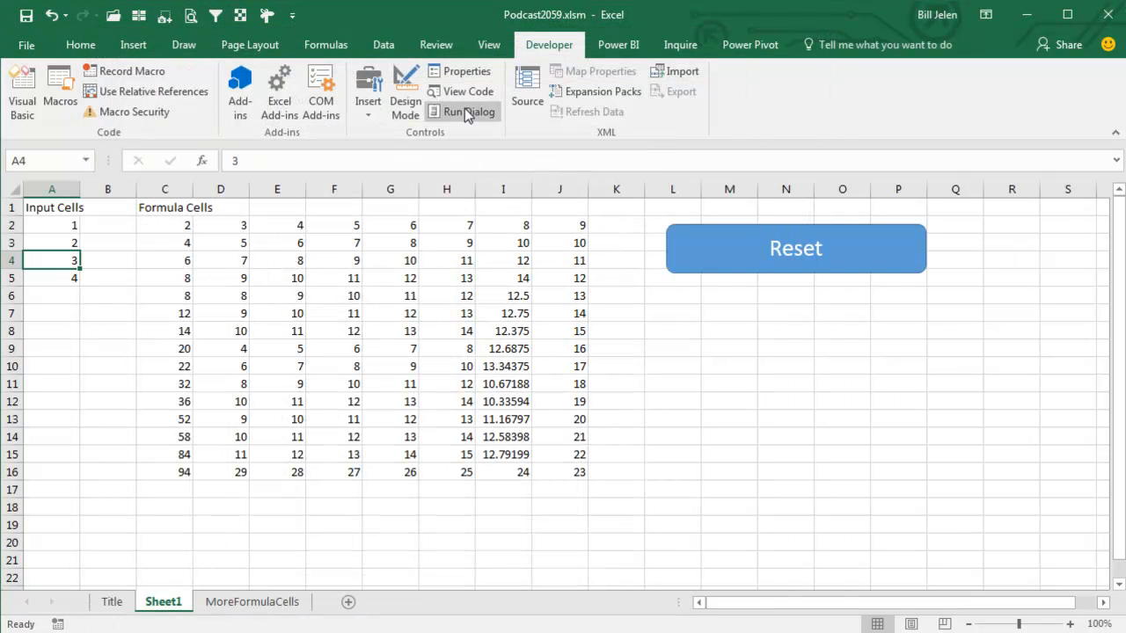
click(171, 114)
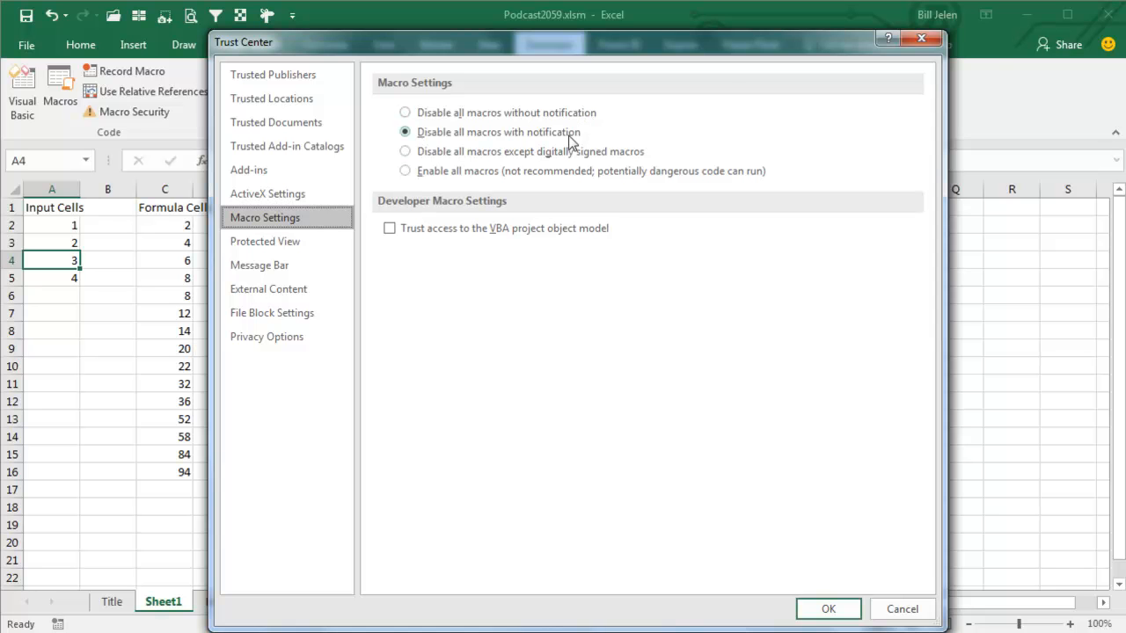
click(904, 608)
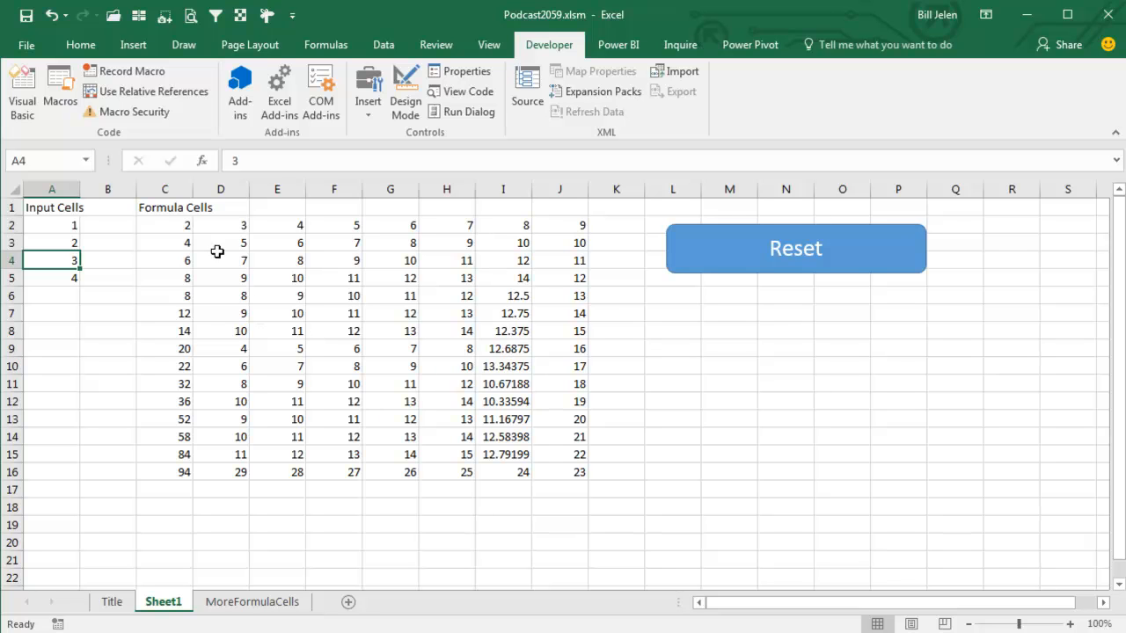
Select formula cells C2:E7 and start recording a macro named HowToCFRed, stored in This Workbook.
drag(186, 226, 301, 311)
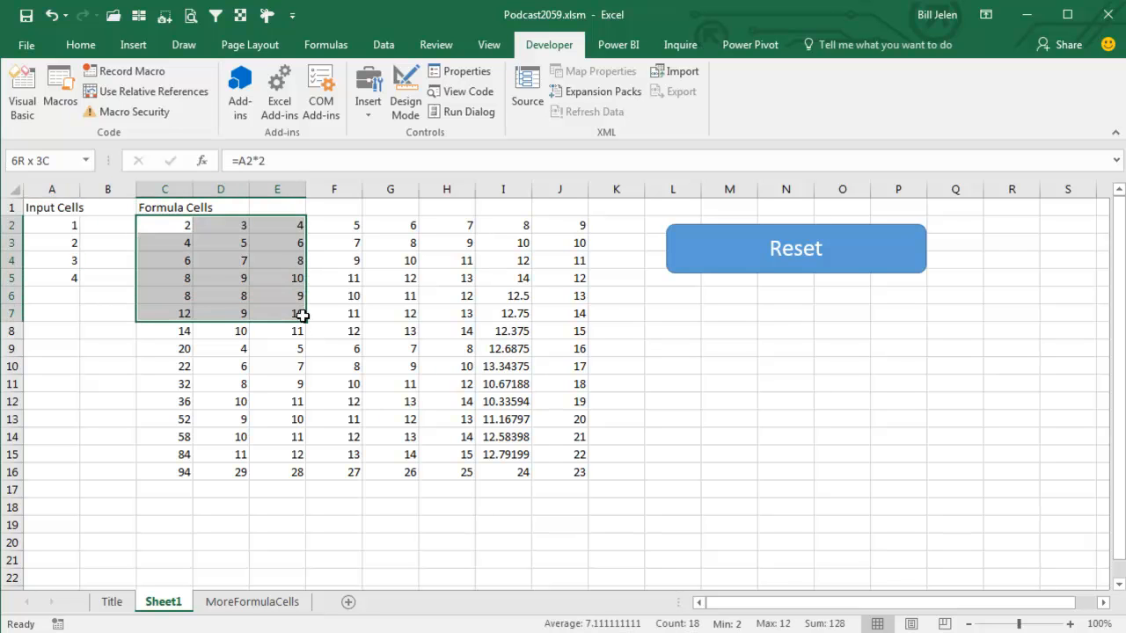
click(143, 73)
text(HowToCFRed)
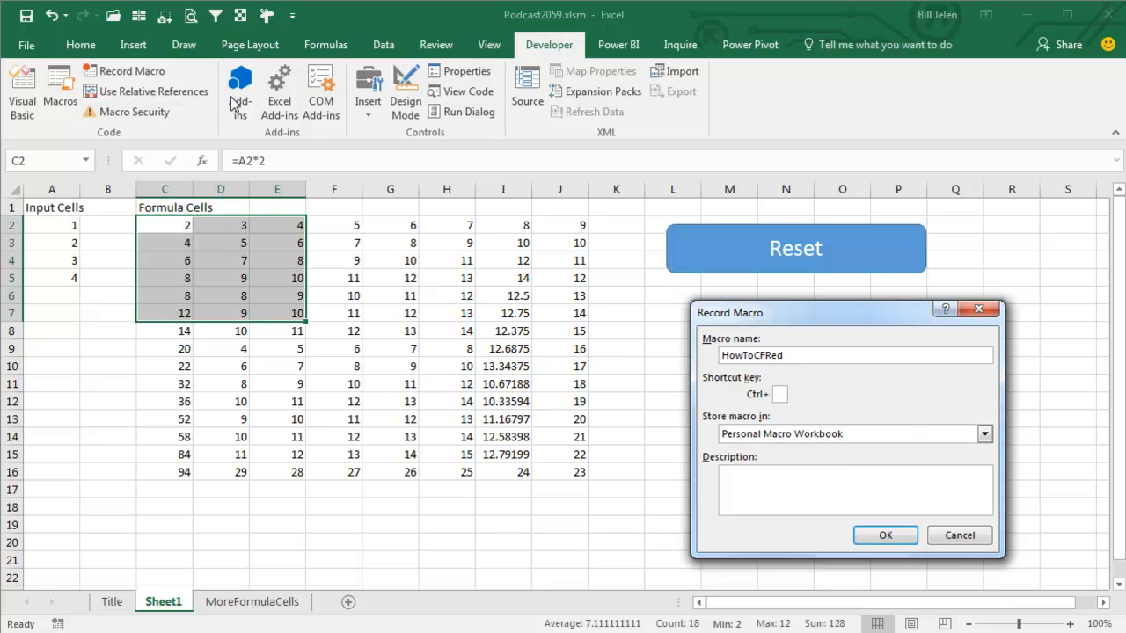
click(836, 435)
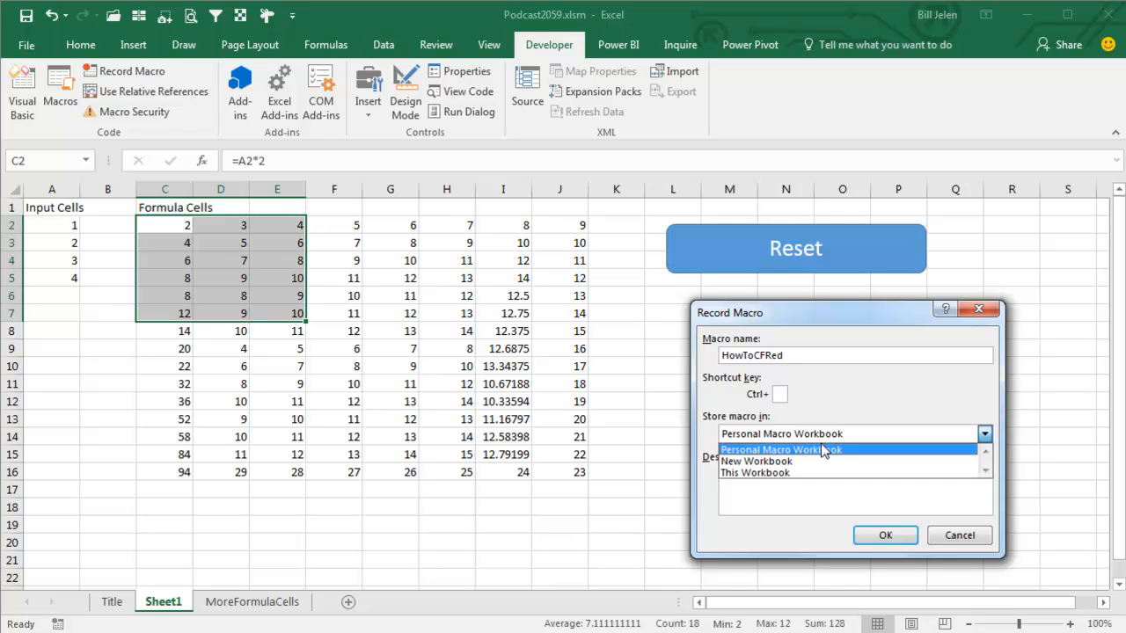
click(777, 476)
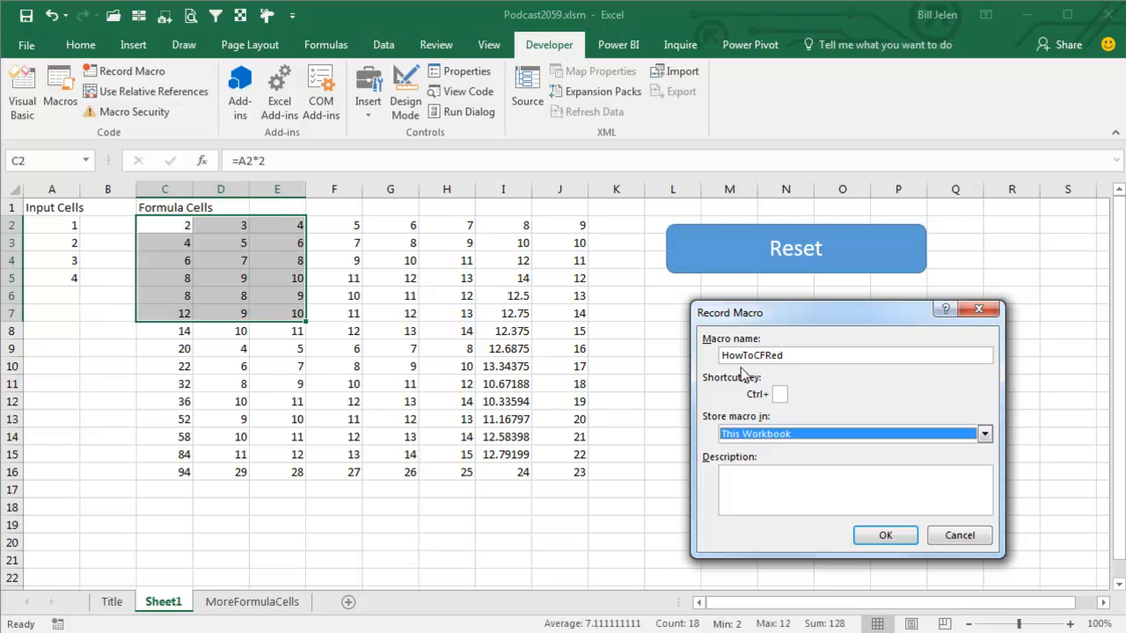
click(884, 536)
Create a conditional formatting rule for the selected formula cells that formats only cell values not equal to 2.
click(81, 46)
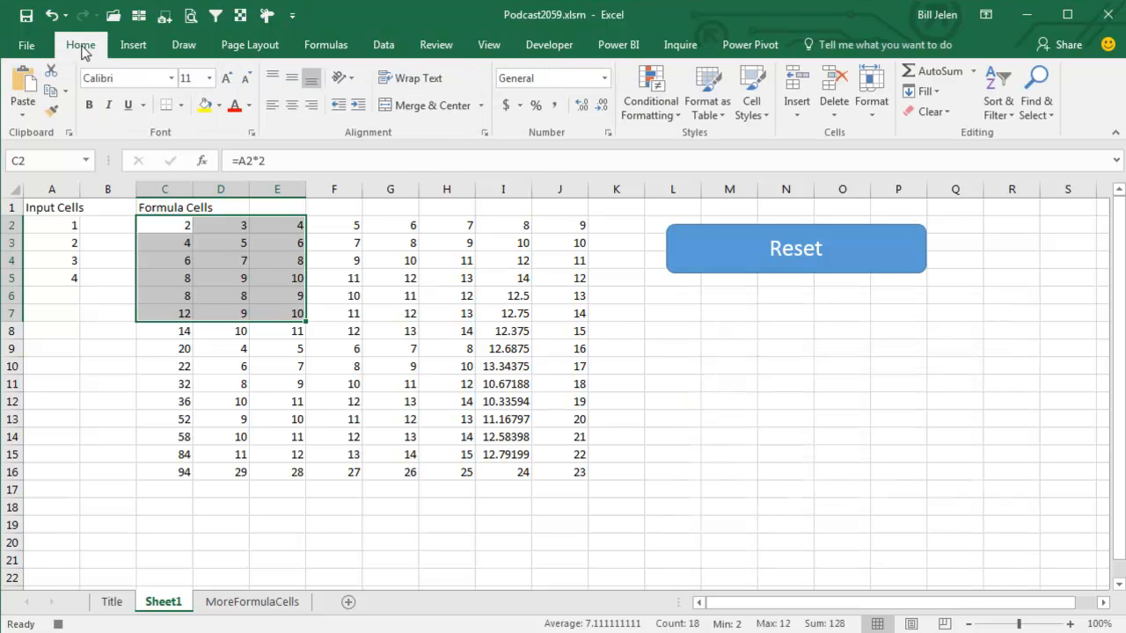
click(651, 101)
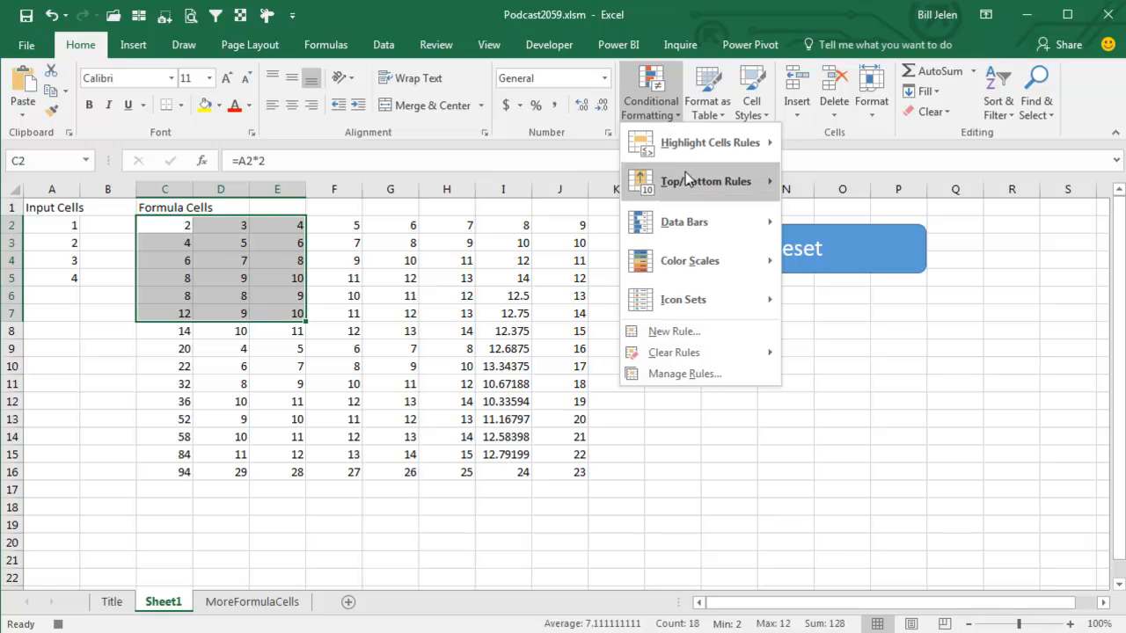
mouse_move(691, 187)
mouse_move(695, 153)
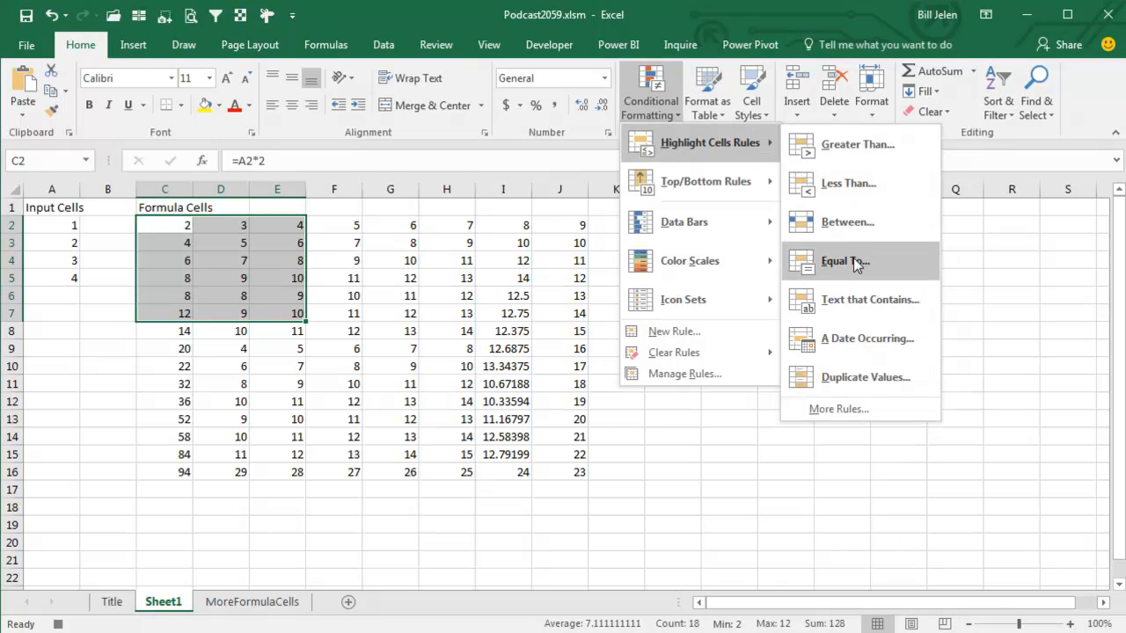
click(838, 409)
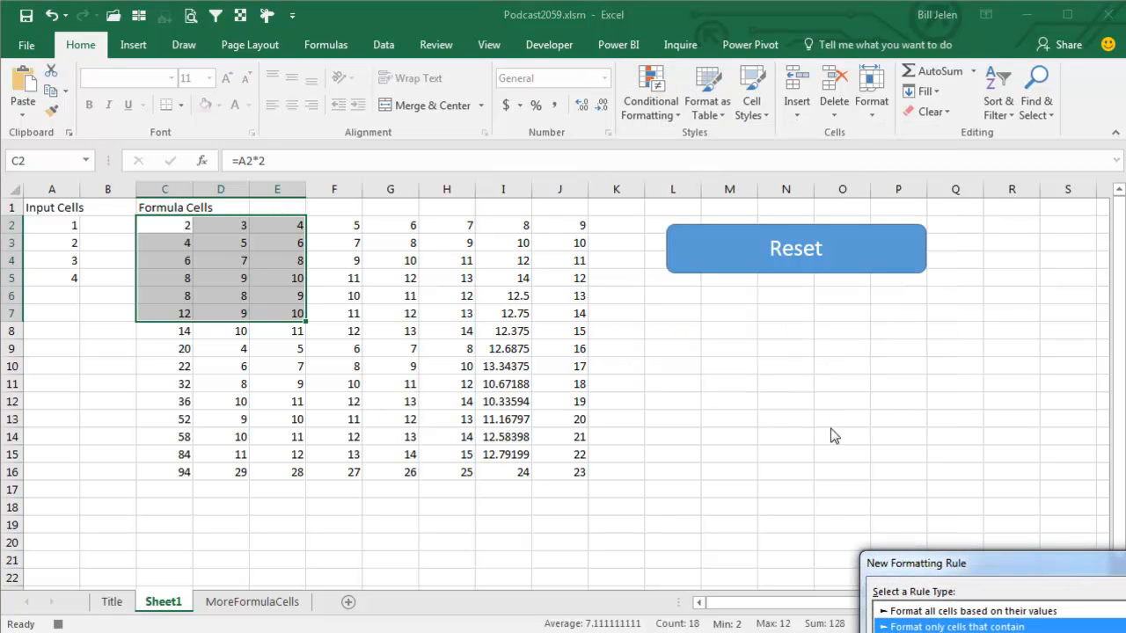
drag(1027, 584, 472, 150)
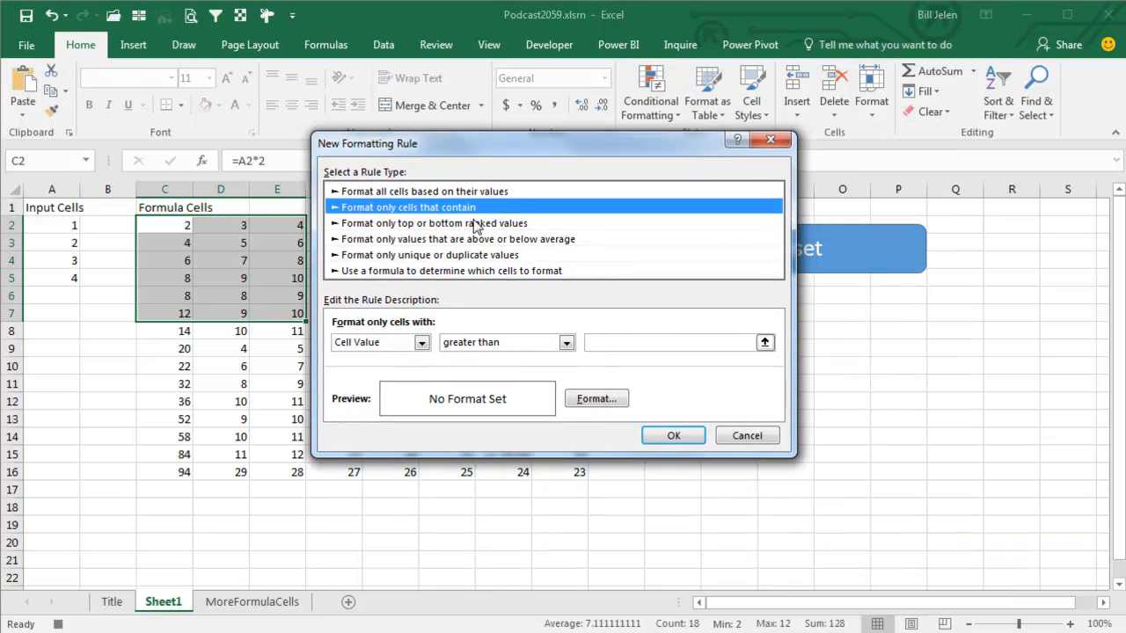
click(566, 342)
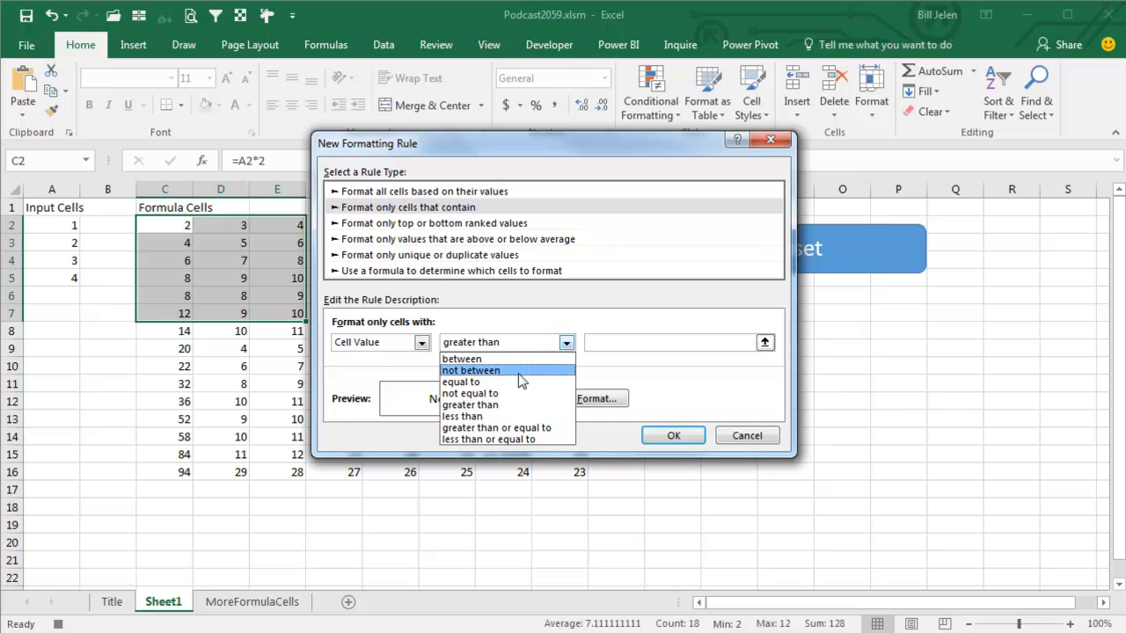
click(487, 395)
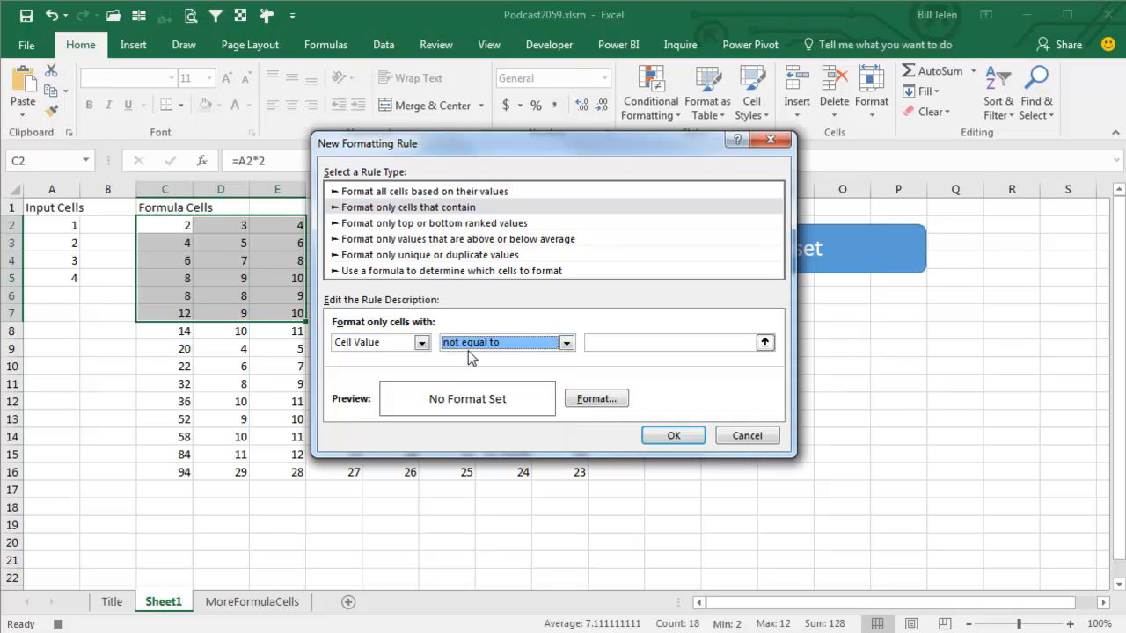
click(613, 344)
text(2)
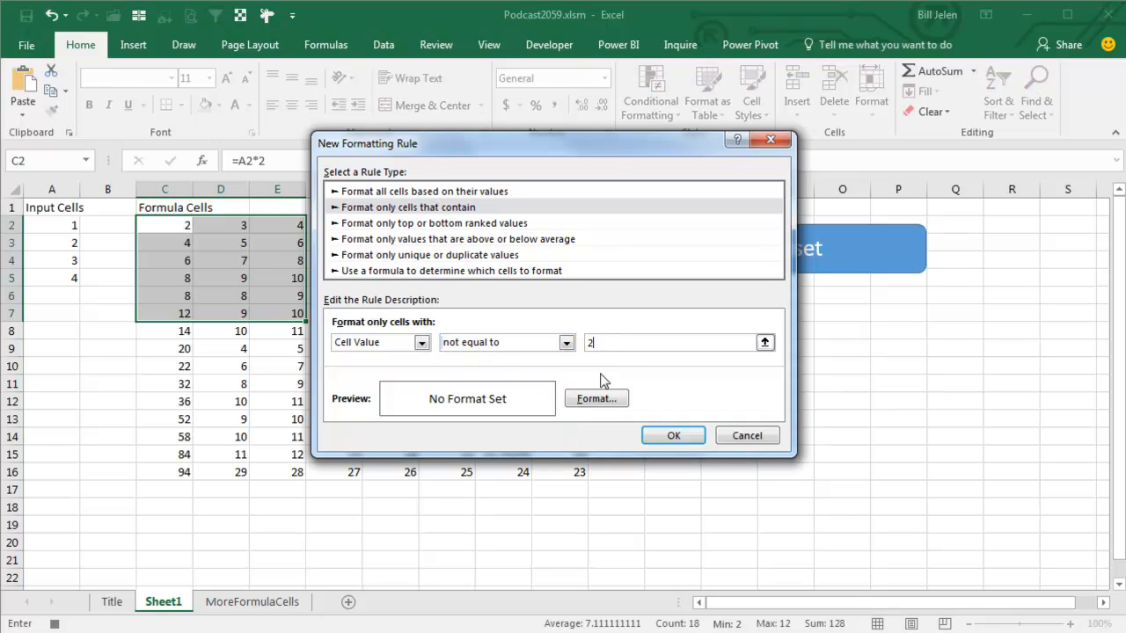
Give the rule a custom light red fill of RGB 232, 110, 86 and apply it to the selected cells.
click(598, 397)
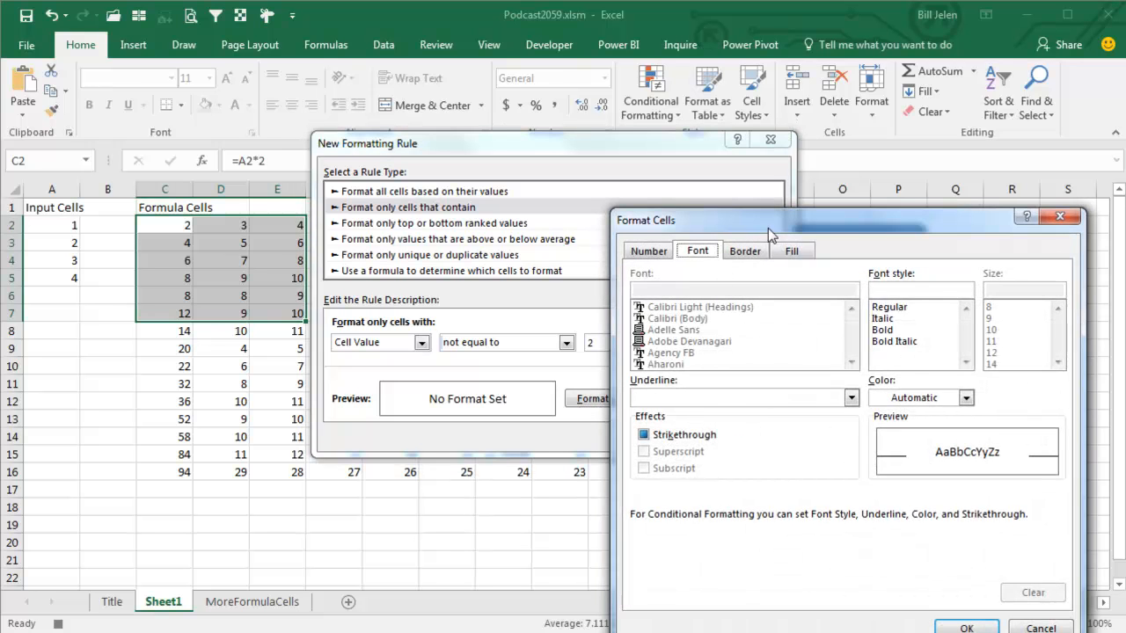
click(800, 251)
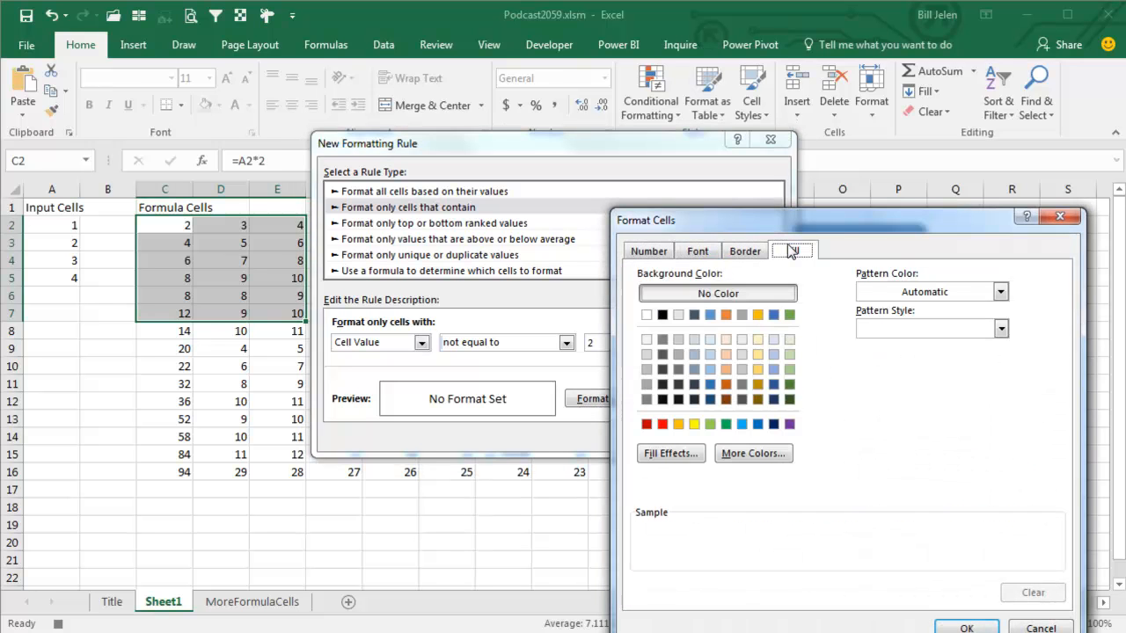
click(662, 424)
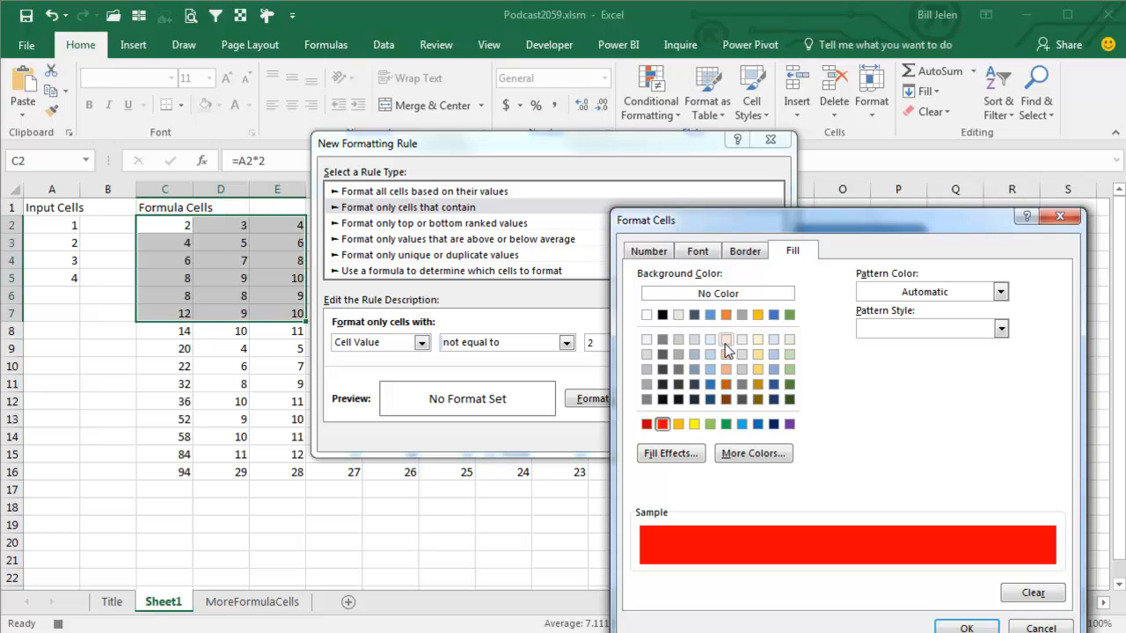
click(752, 453)
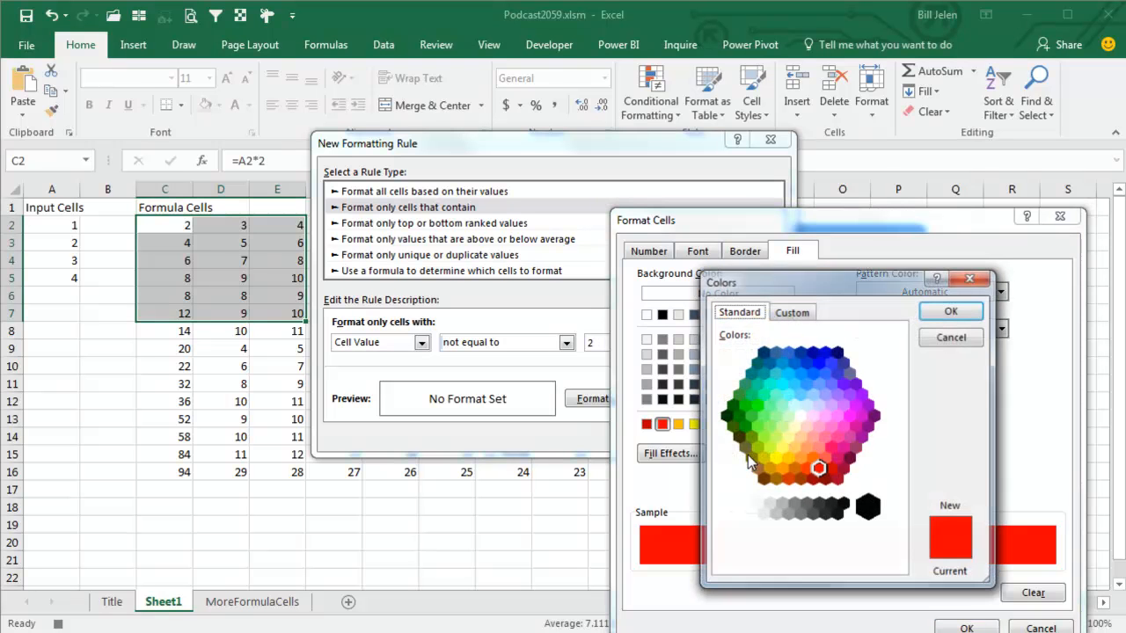
click(790, 313)
drag(897, 411, 890, 397)
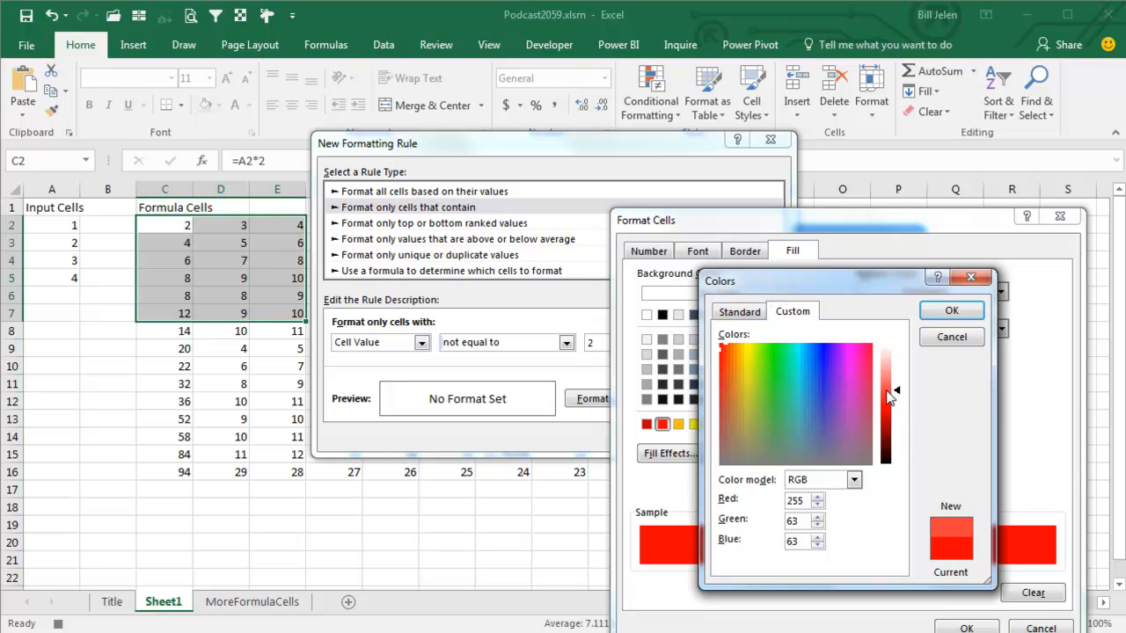
click(723, 373)
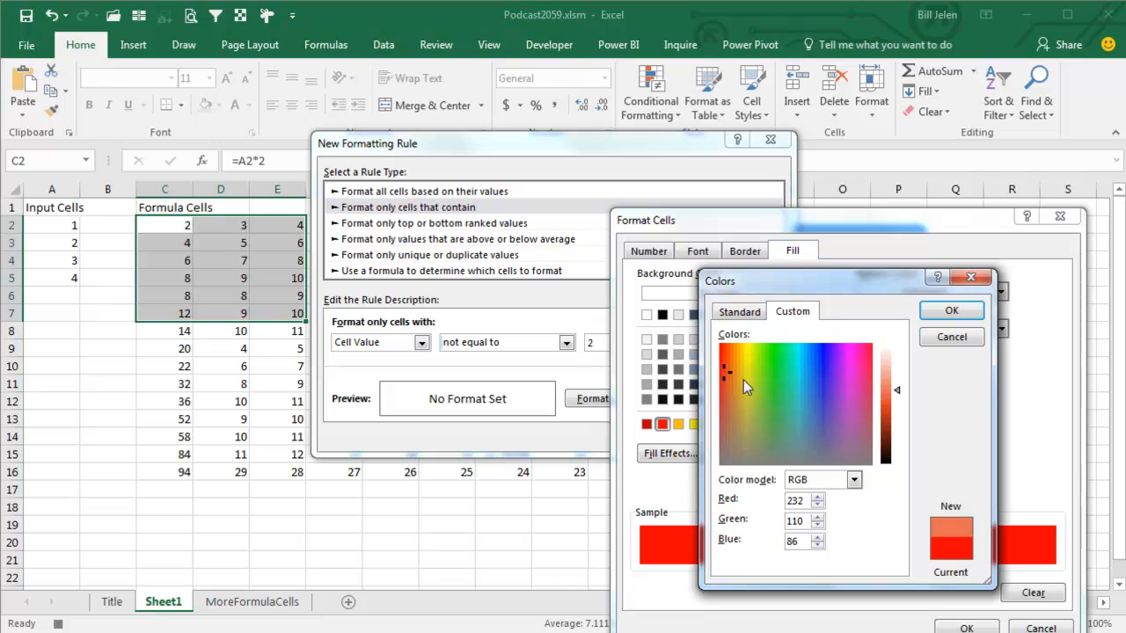
click(932, 313)
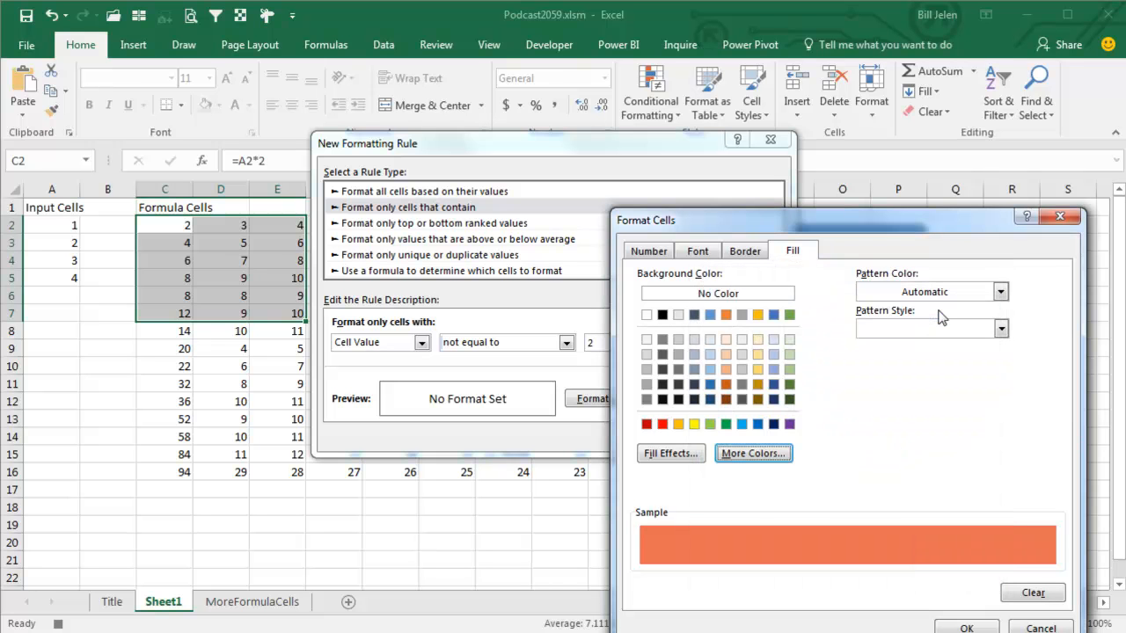
click(967, 628)
click(673, 436)
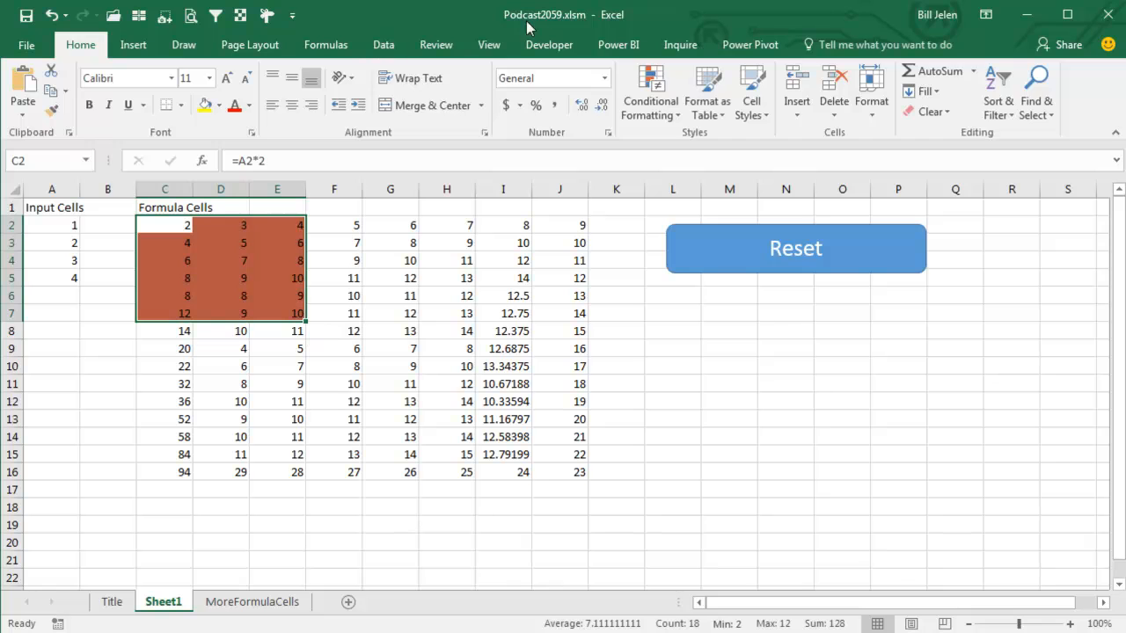
Open the HowToCFRed macro for editing to examine its recorded code, and return to the worksheet.
click(549, 44)
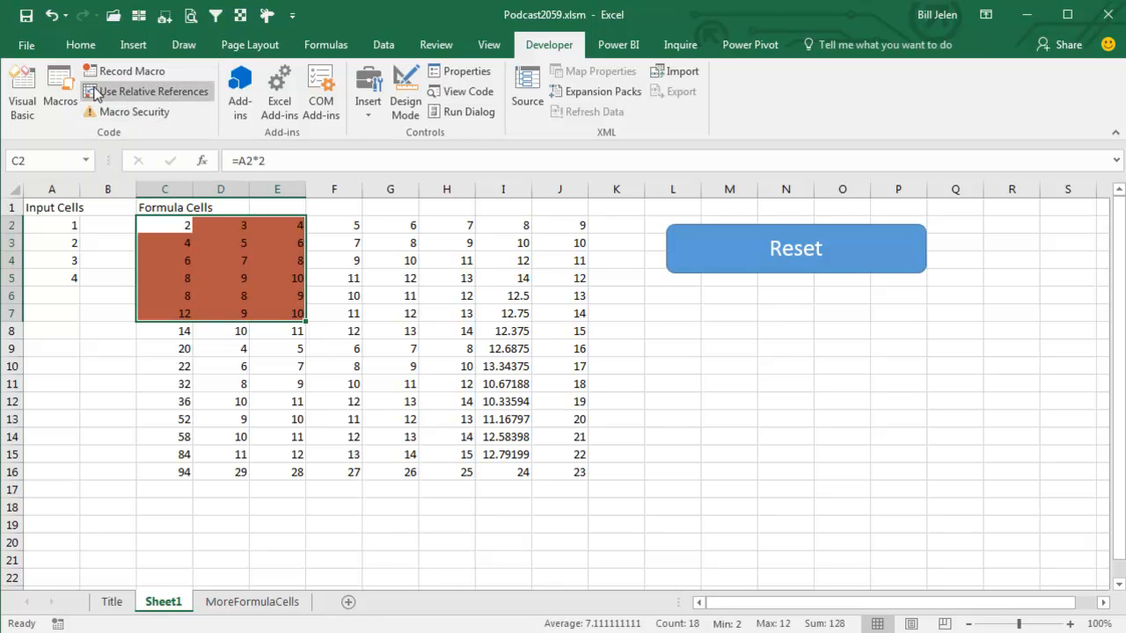
click(76, 91)
click(202, 118)
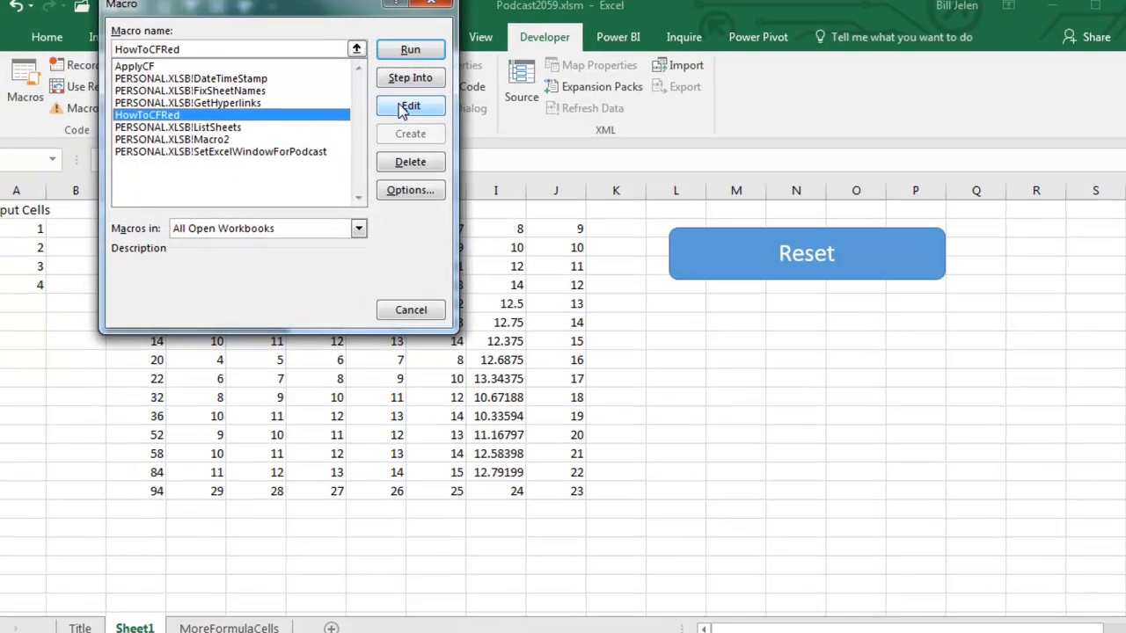
click(408, 105)
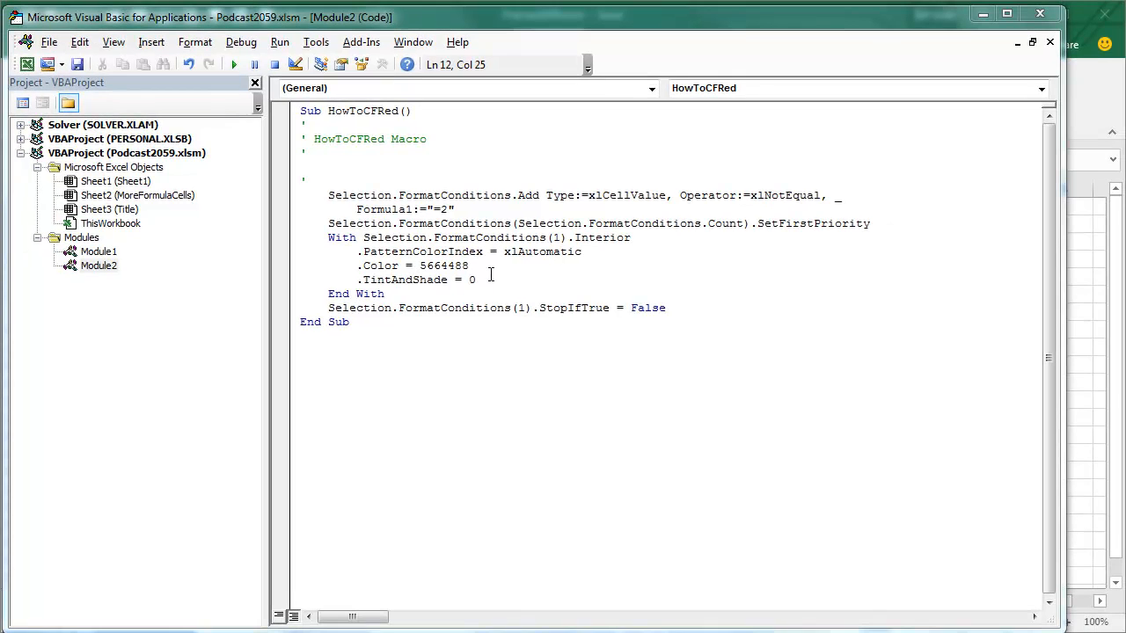
click(48, 42)
click(66, 169)
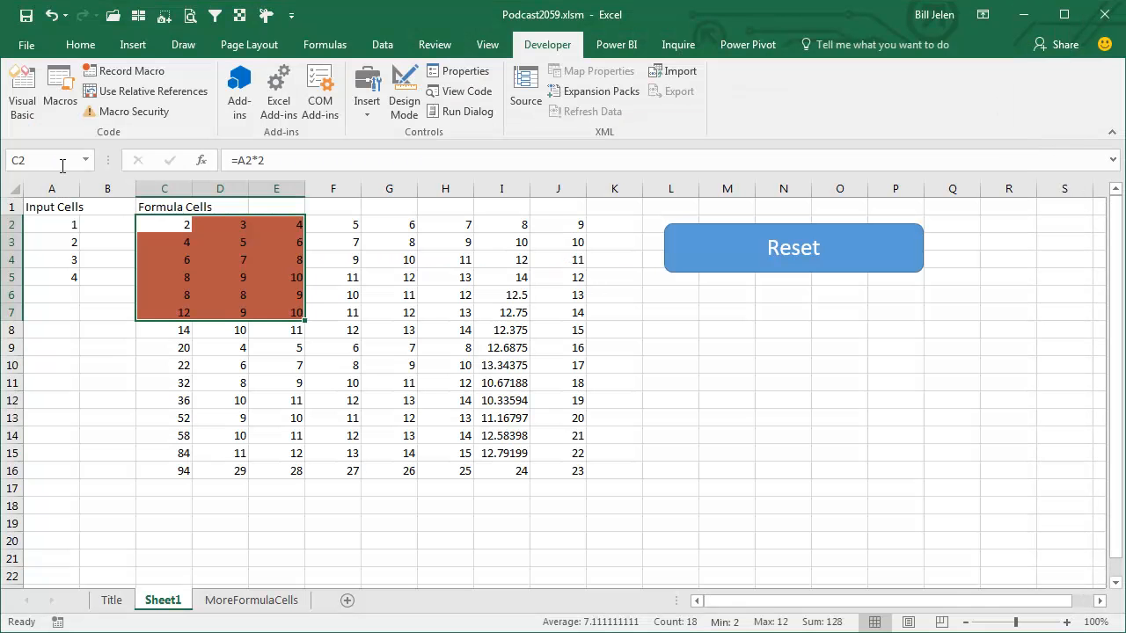
Start recording a macro named HowToDeleteAllCF, stored in This Workbook.
click(157, 75)
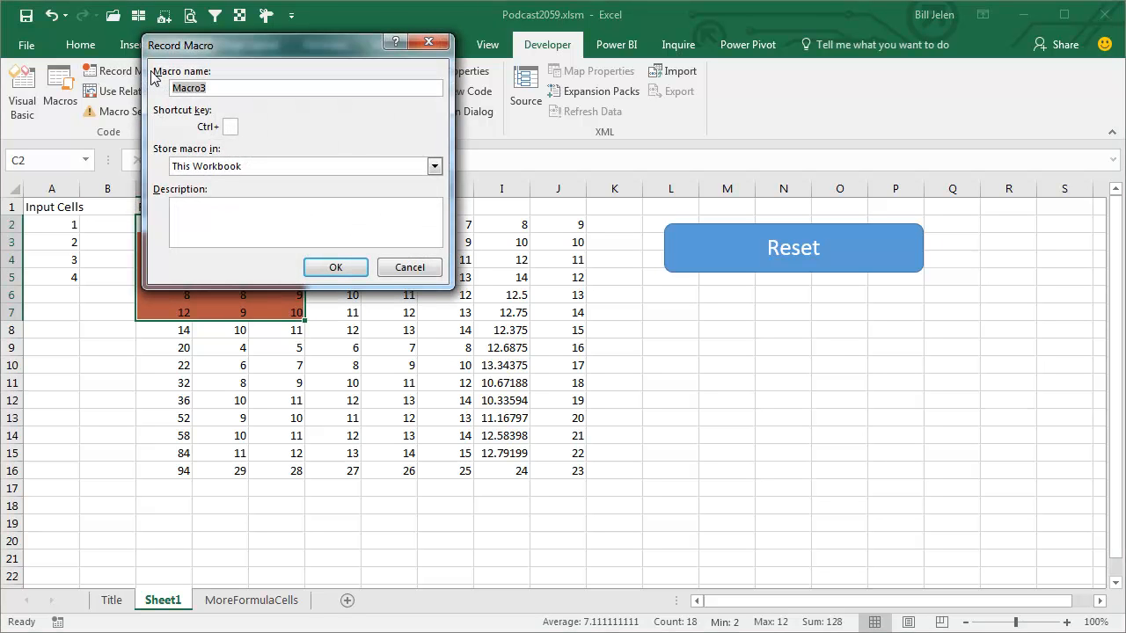
text(HowToDeleteAllCF)
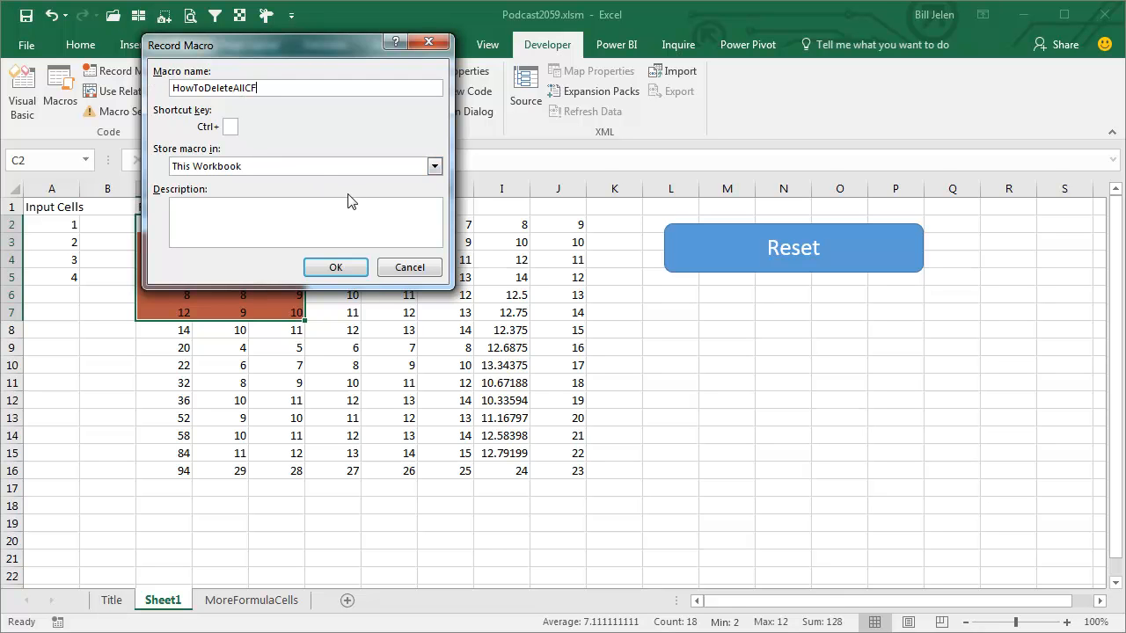
click(335, 267)
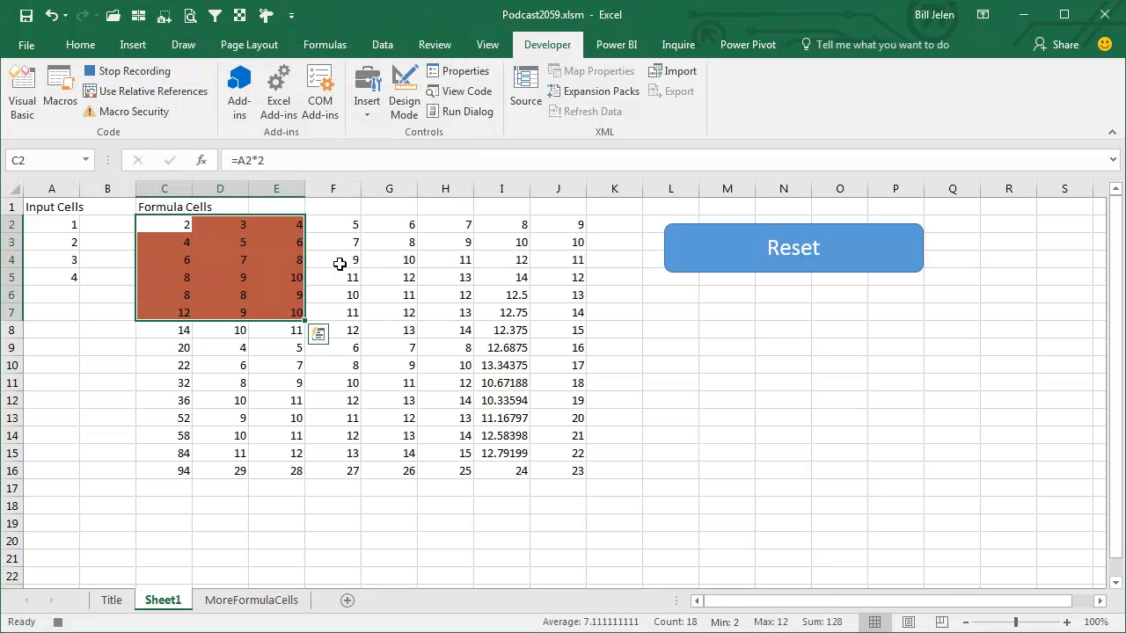
Clear the conditional formatting rules from the entire sheet.
click(81, 45)
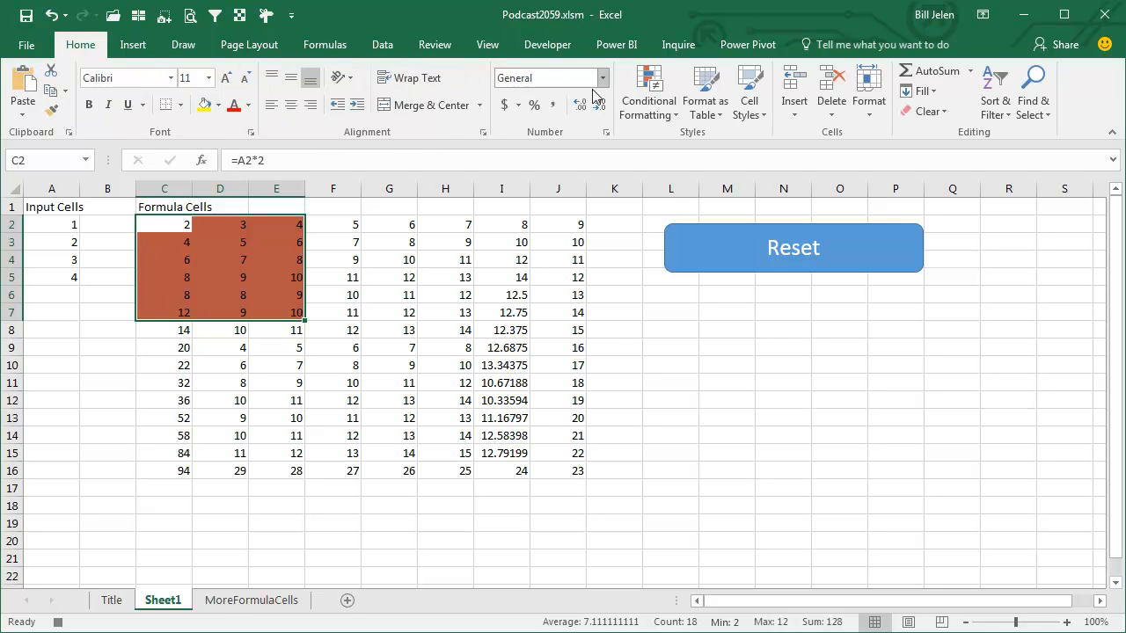
click(649, 109)
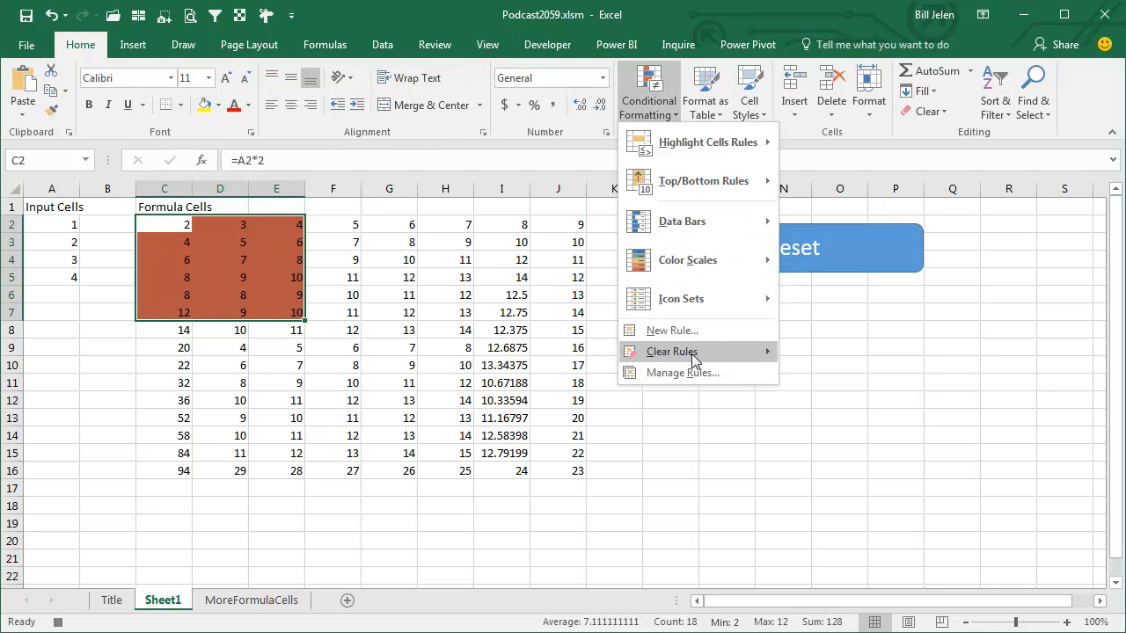
mouse_move(719, 353)
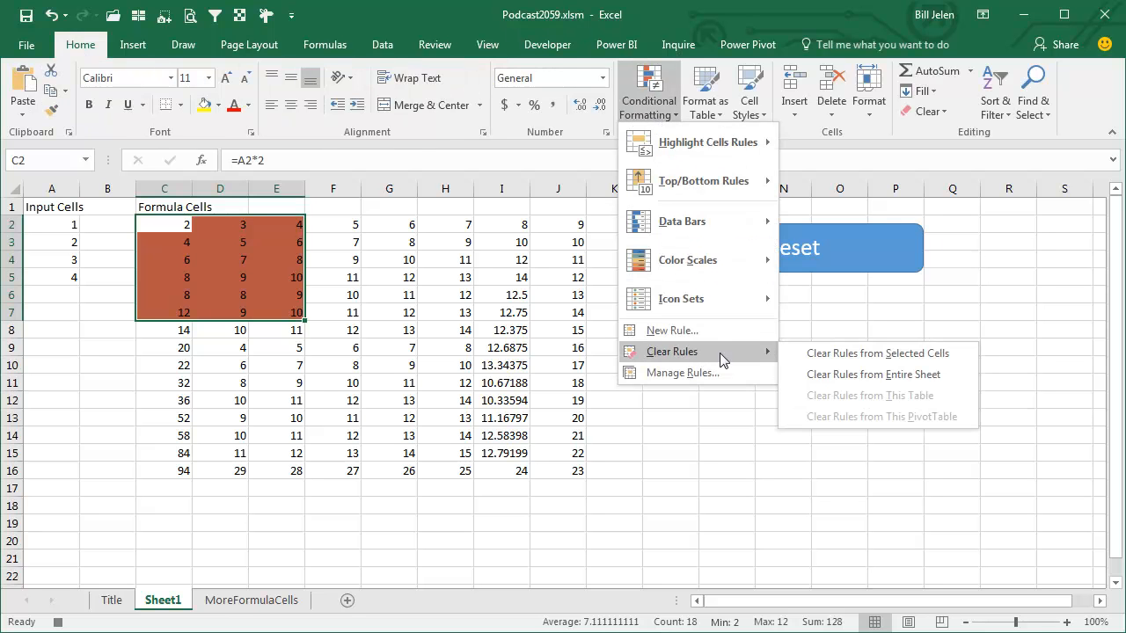
click(829, 374)
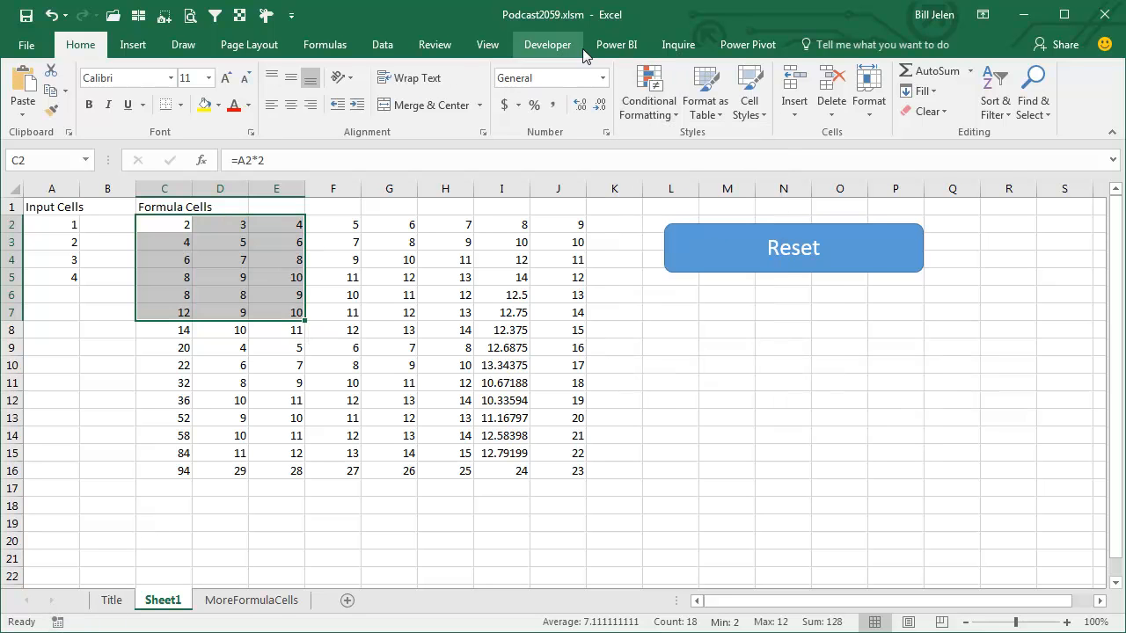
Open the recorded code of the HowToDeleteAllCF macro to examine it.
click(552, 45)
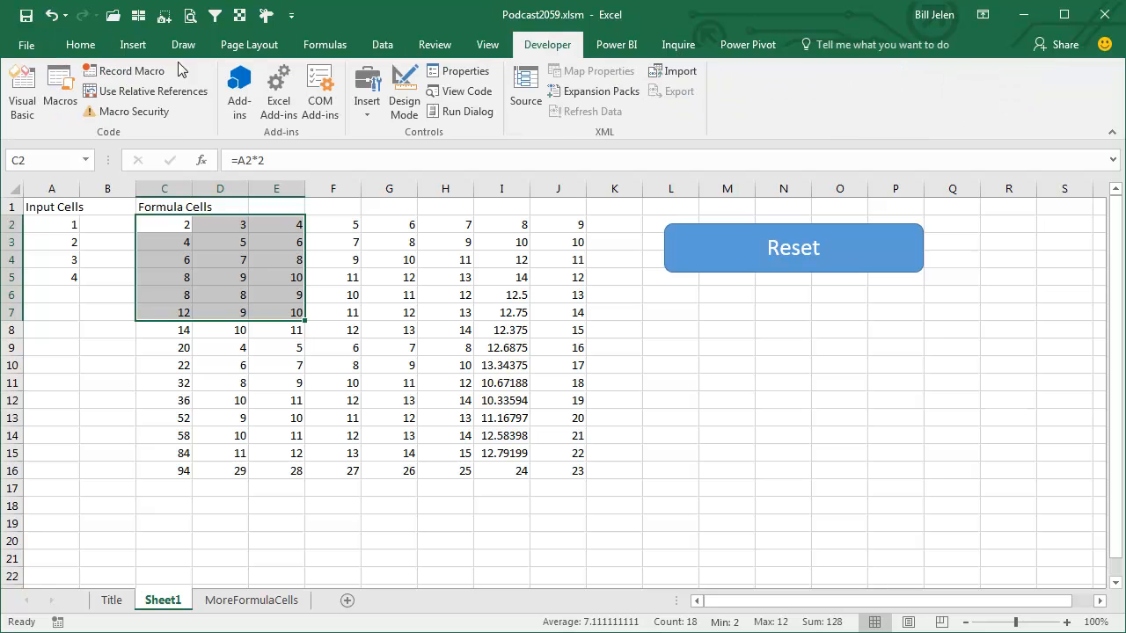
click(68, 88)
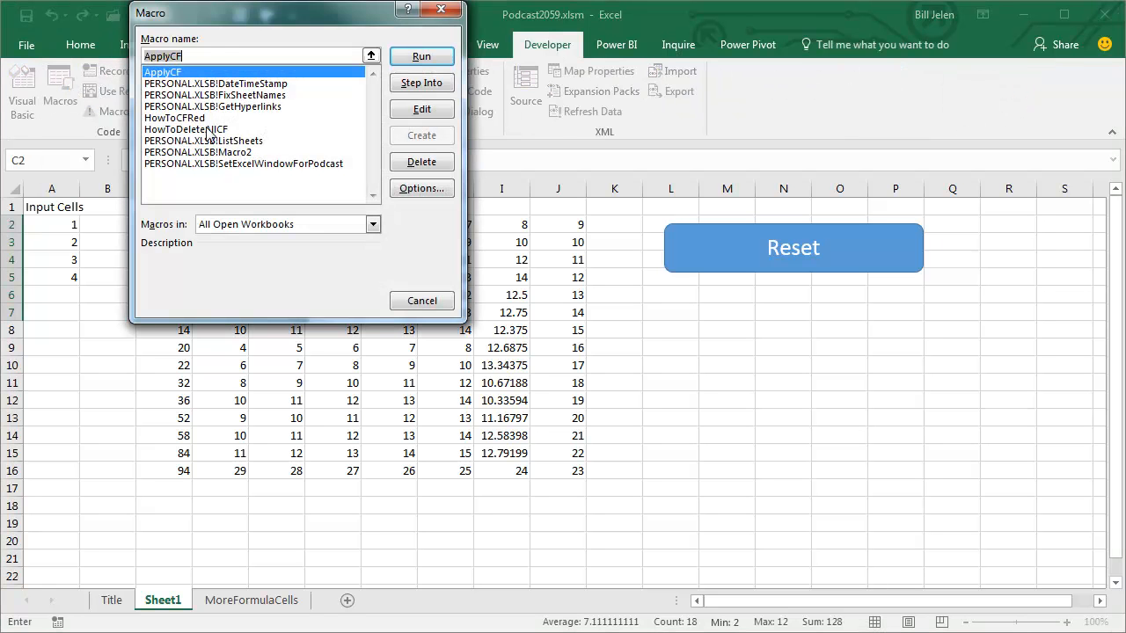
click(207, 130)
click(420, 111)
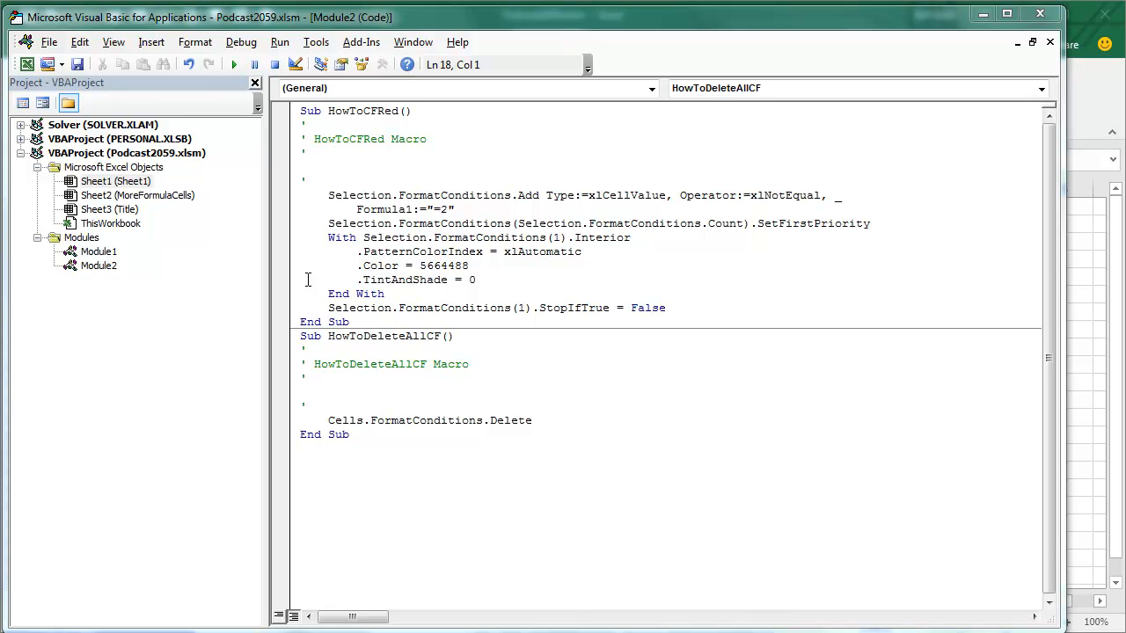
Compare the ApplyCF macro in Module1 with the recorded macros in Module2, and close the code editor.
double_click(99, 251)
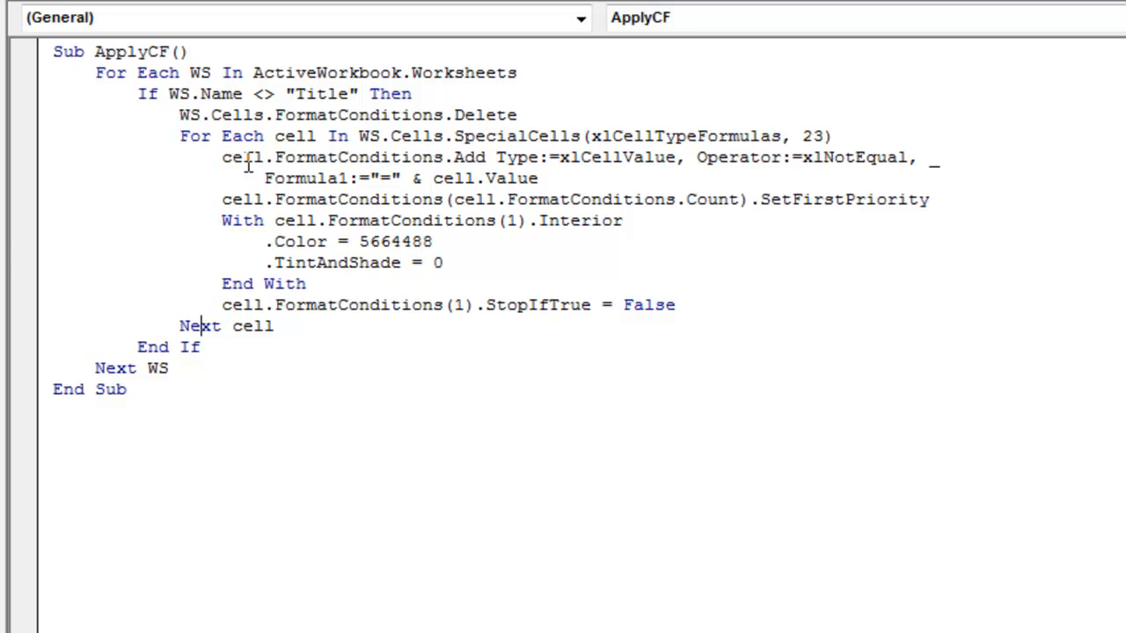
key(ctrl+Tab)
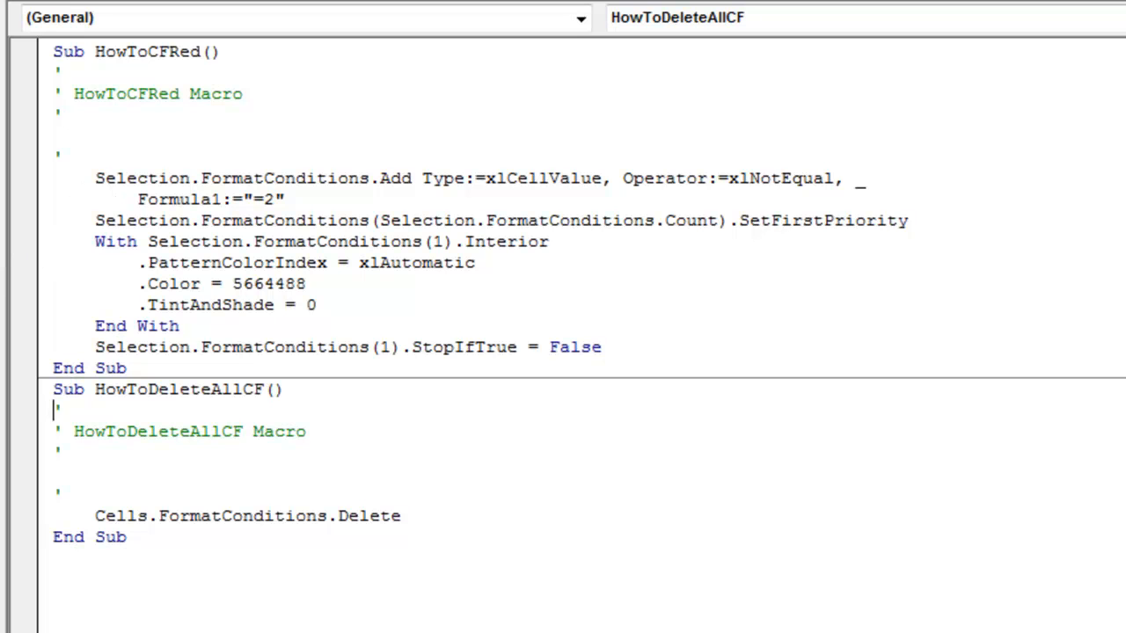
key(ctrl+Tab)
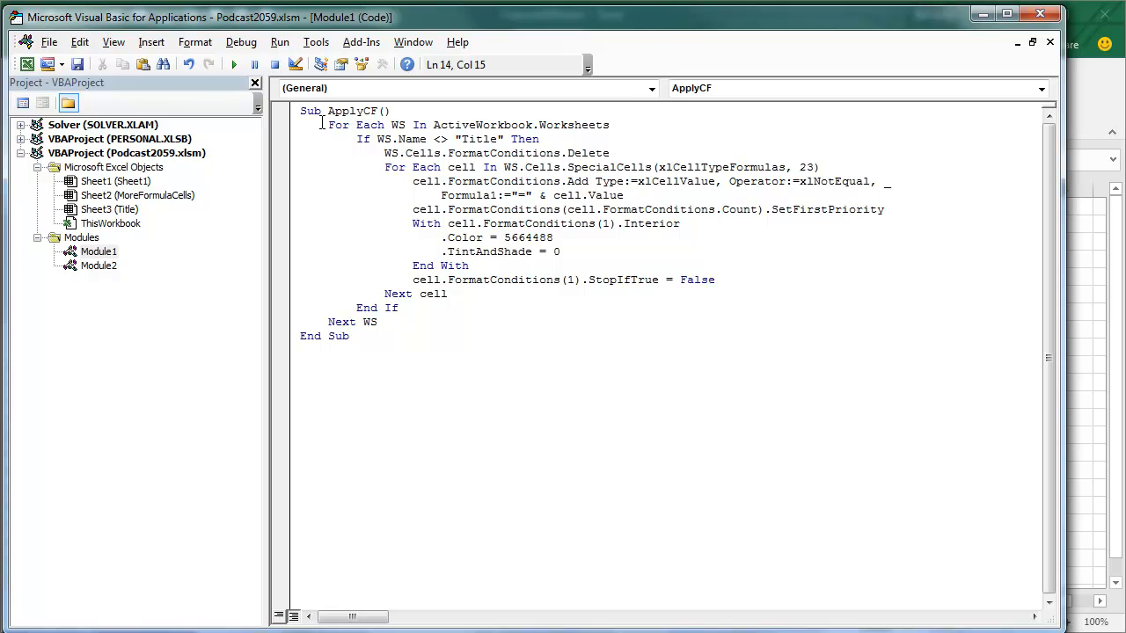
click(1038, 15)
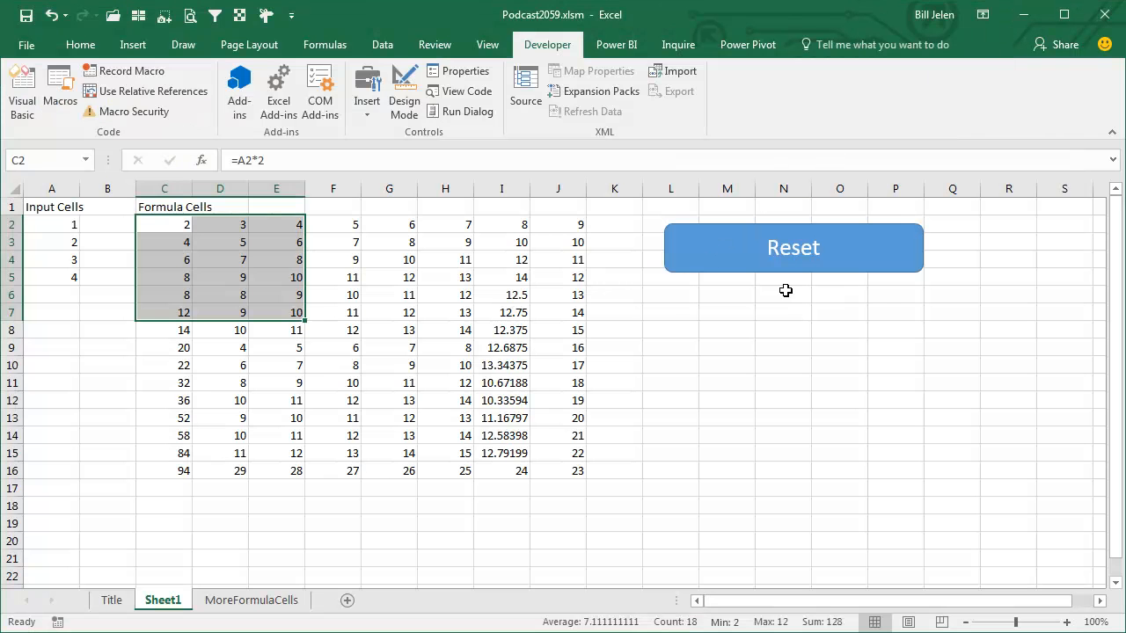
Draw a rounded rectangle about 3.19" wide and 0.67" high below the Reset shape, labelled "Reset To Current Values".
click(136, 45)
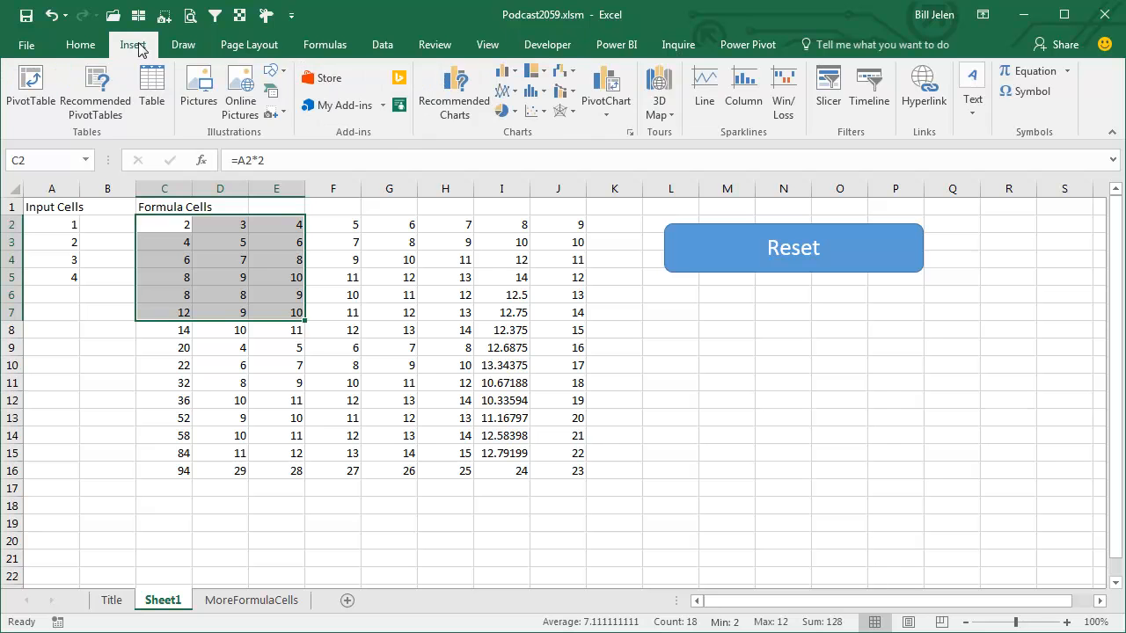
click(274, 70)
click(358, 112)
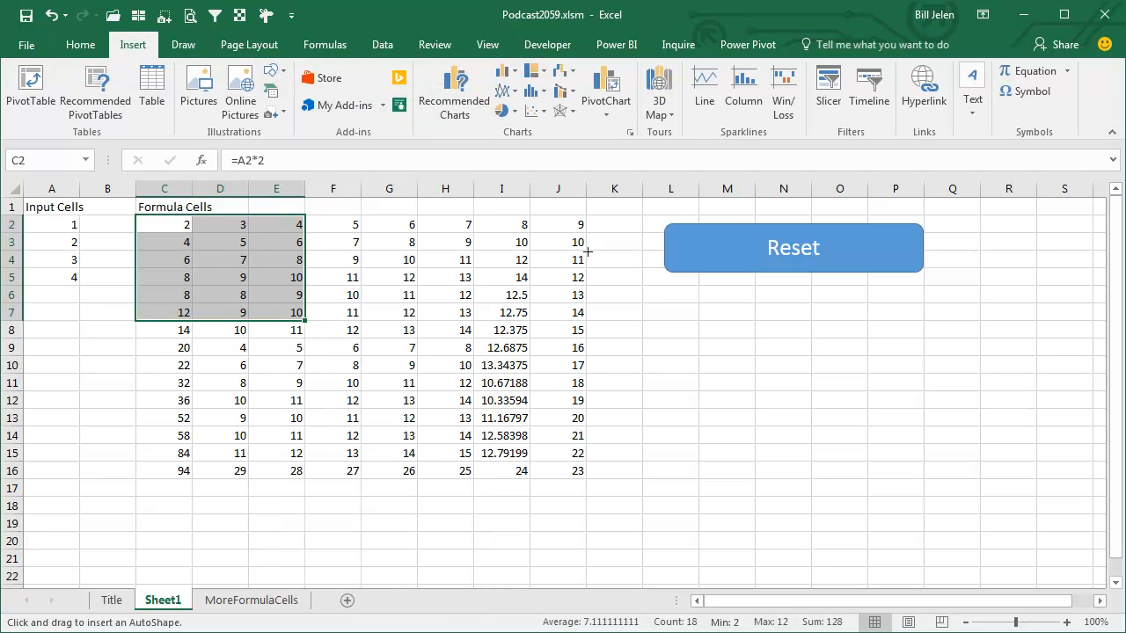
drag(662, 297, 930, 352)
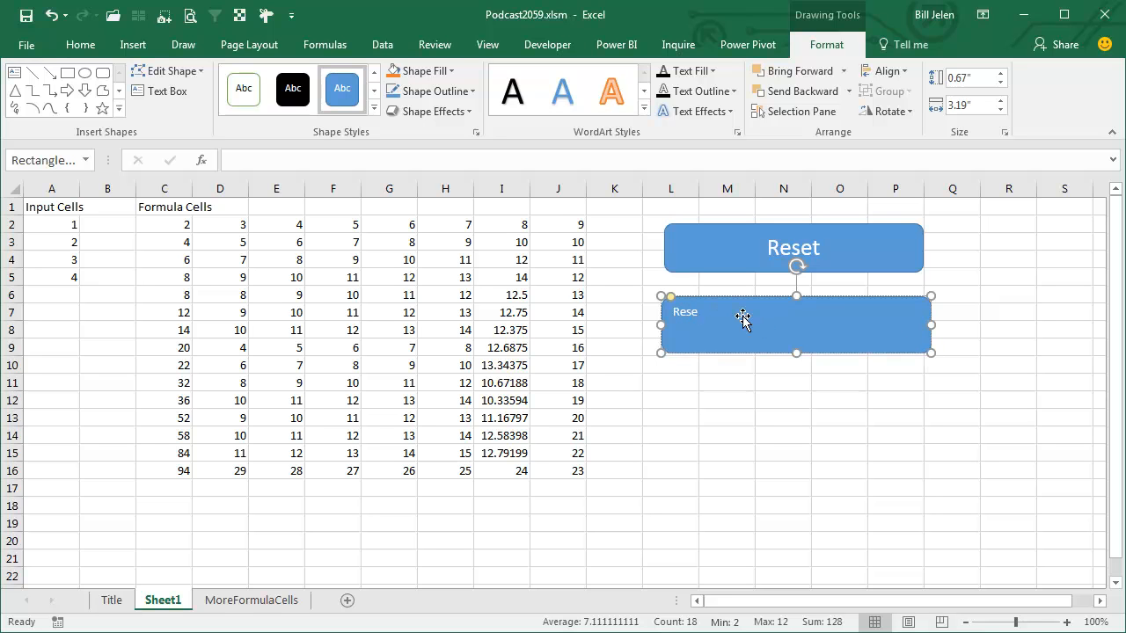
text(urrent Values)
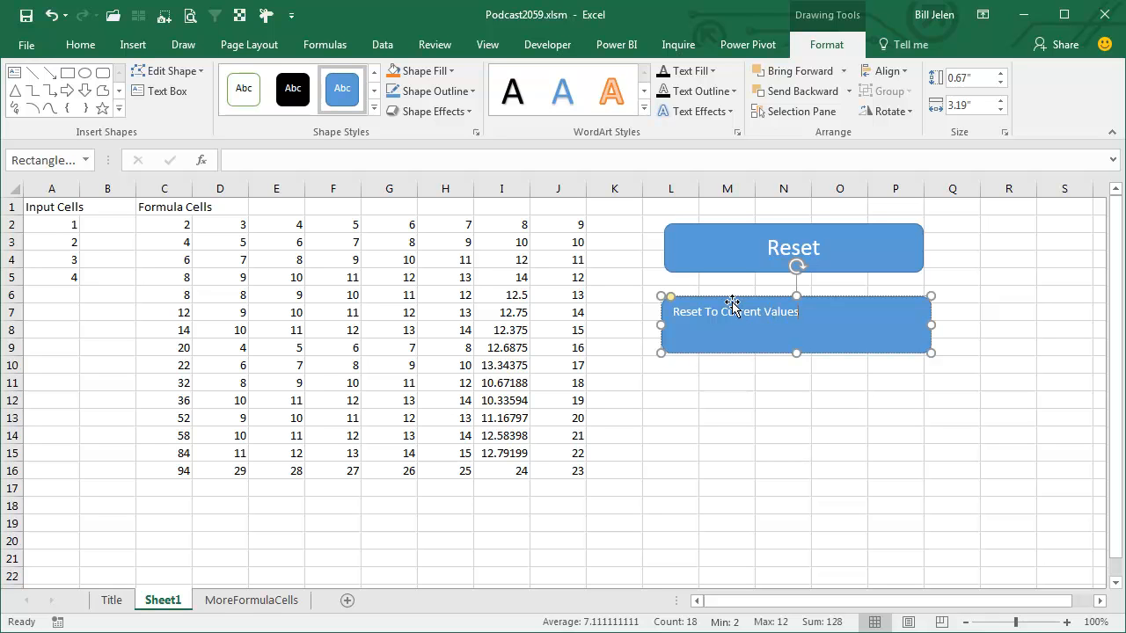
key(Escape)
Center the Reset To Current Values label both vertically and horizontally in its shape, and enlarge its font to 18.
click(80, 44)
click(291, 81)
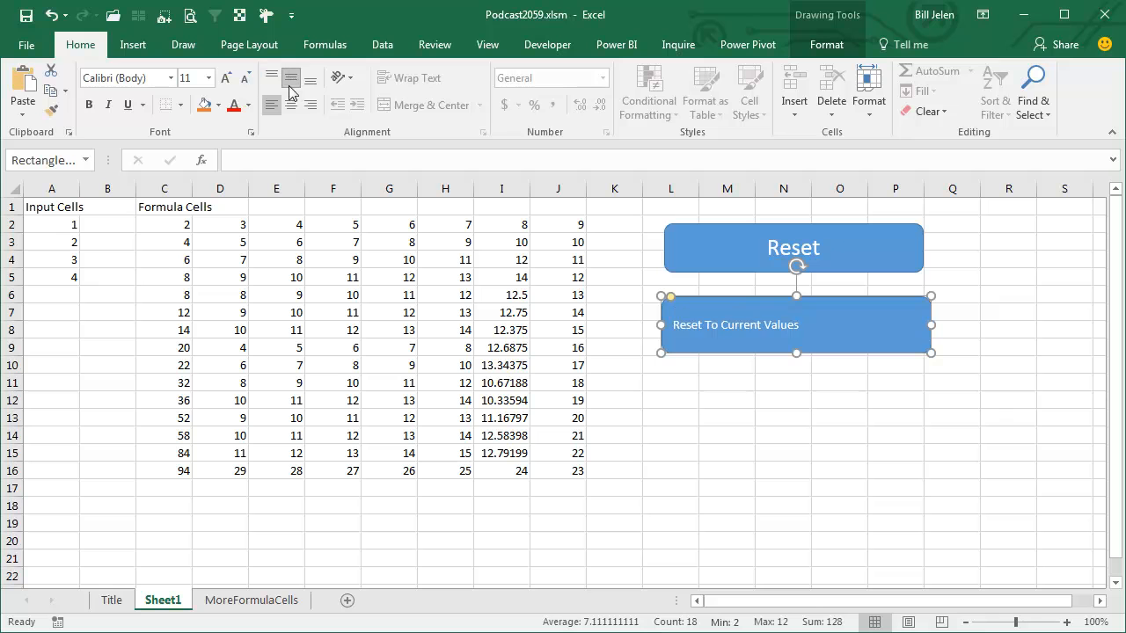
click(290, 104)
click(225, 78)
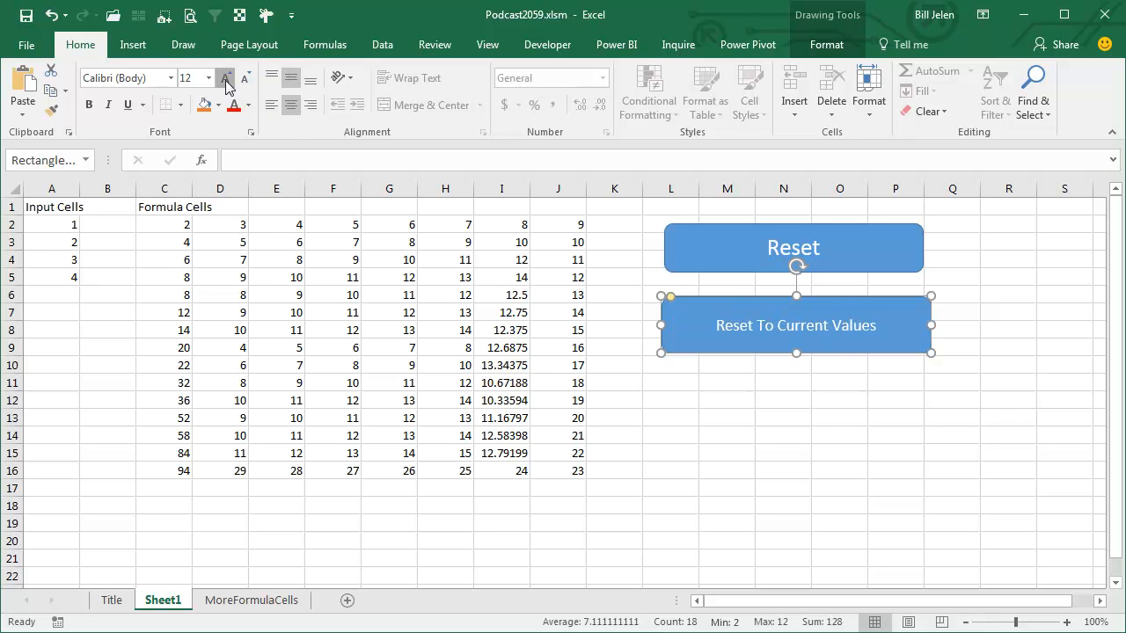
click(225, 78)
click(225, 78)
click(225, 78)
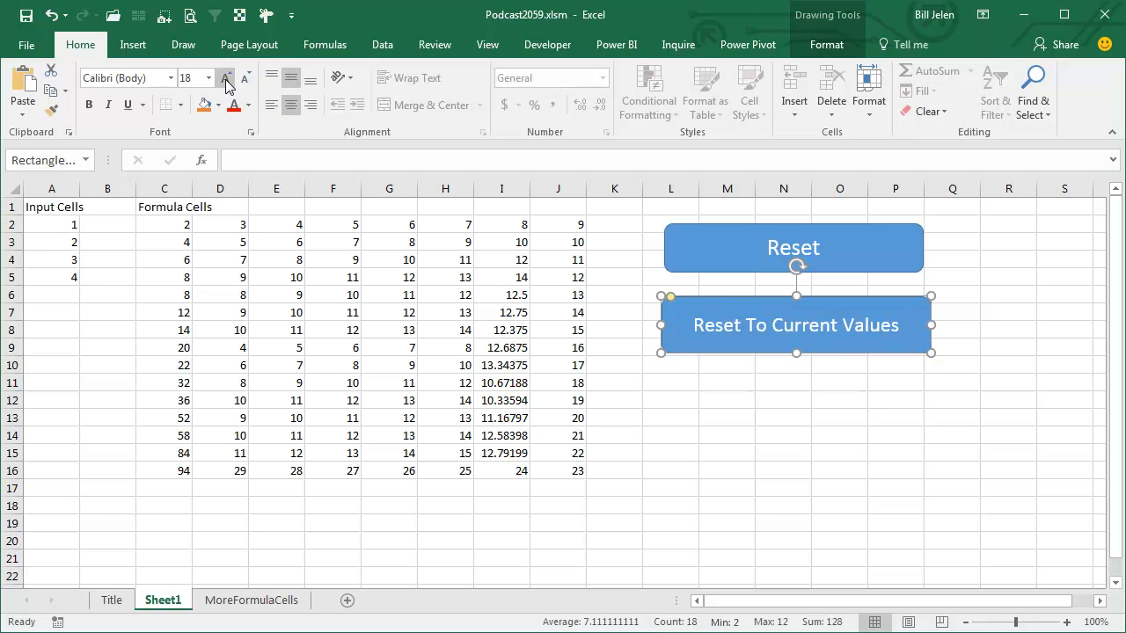
Preview styles for the new shape, and change the workbook's theme effects to the second Office set, beside the default Office one.
click(814, 49)
click(350, 113)
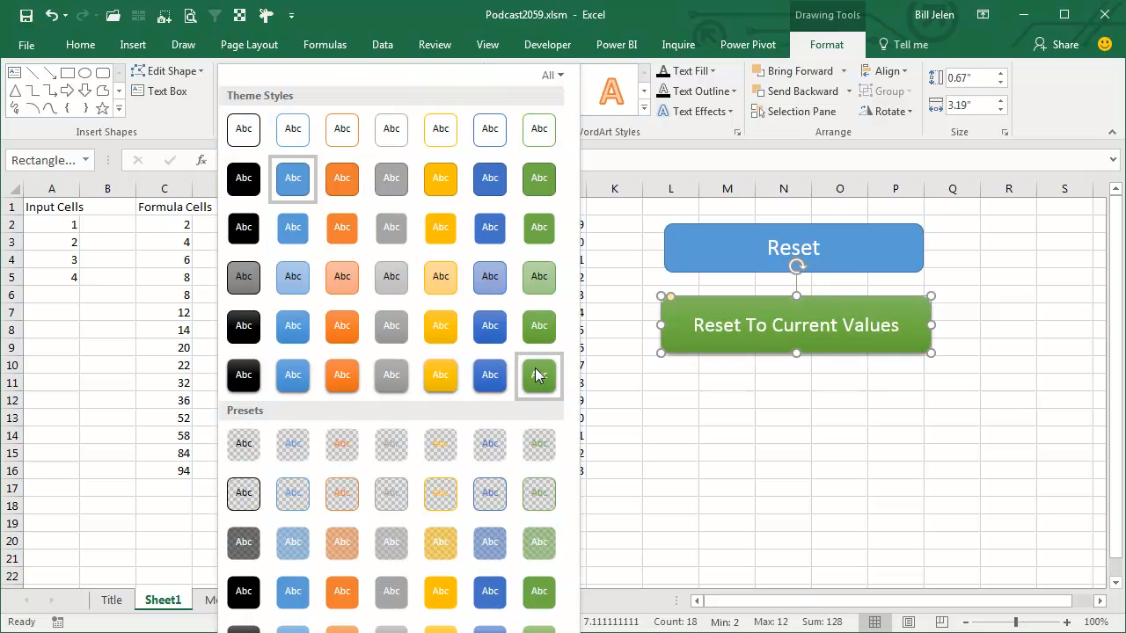
click(235, 46)
click(79, 112)
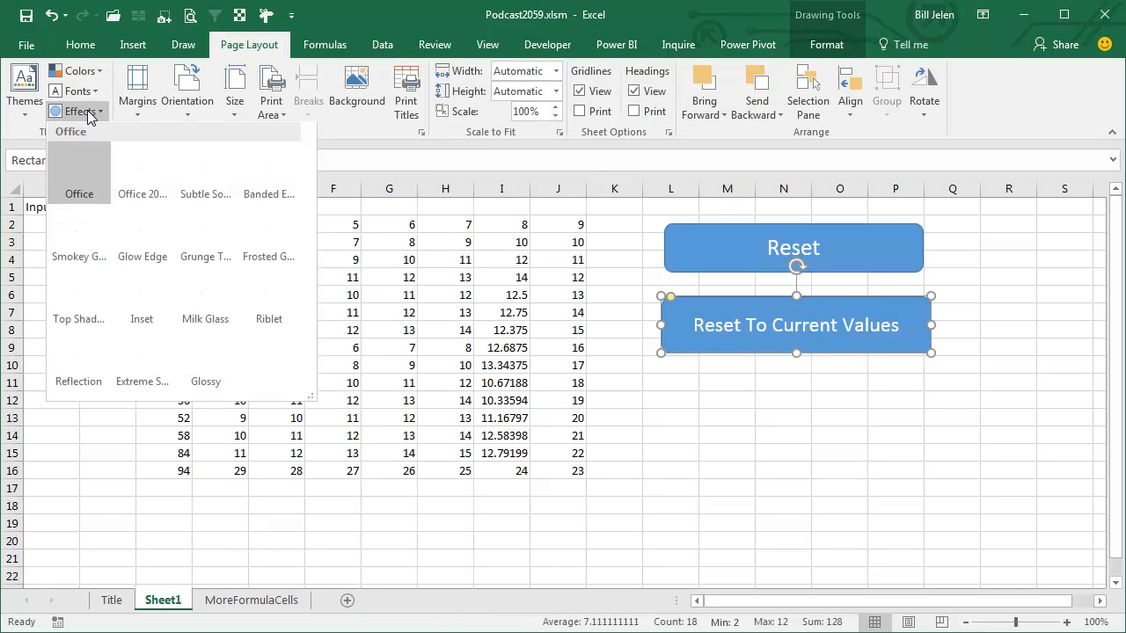
click(142, 177)
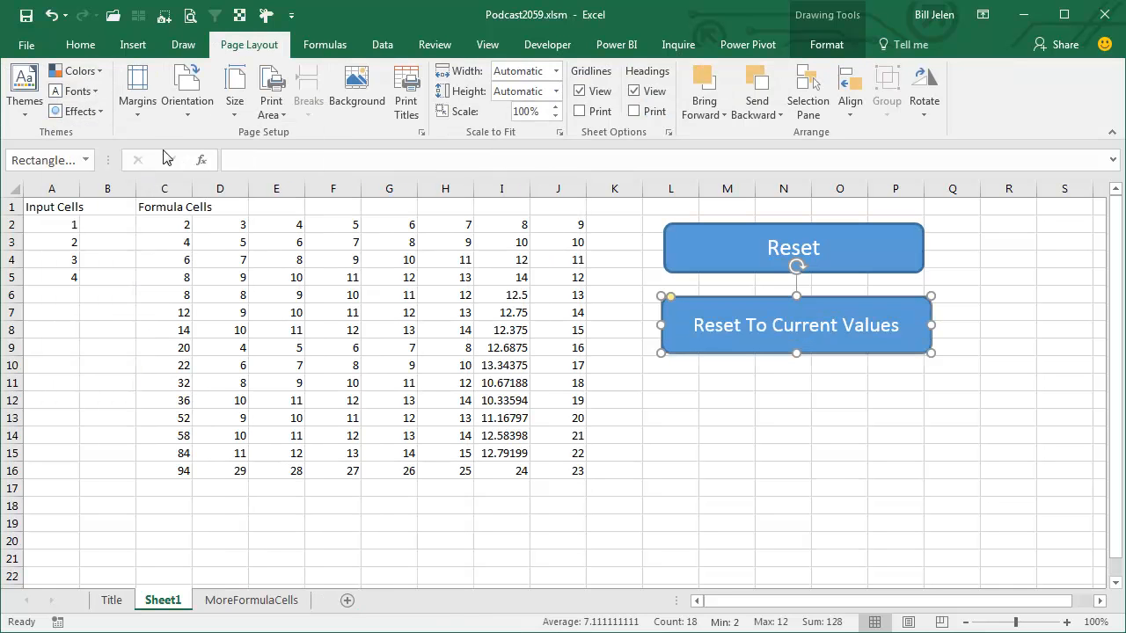
Apply the orange style from the last row of Theme Styles to the Reset To Current Values shape, and deselect it.
click(809, 53)
click(374, 109)
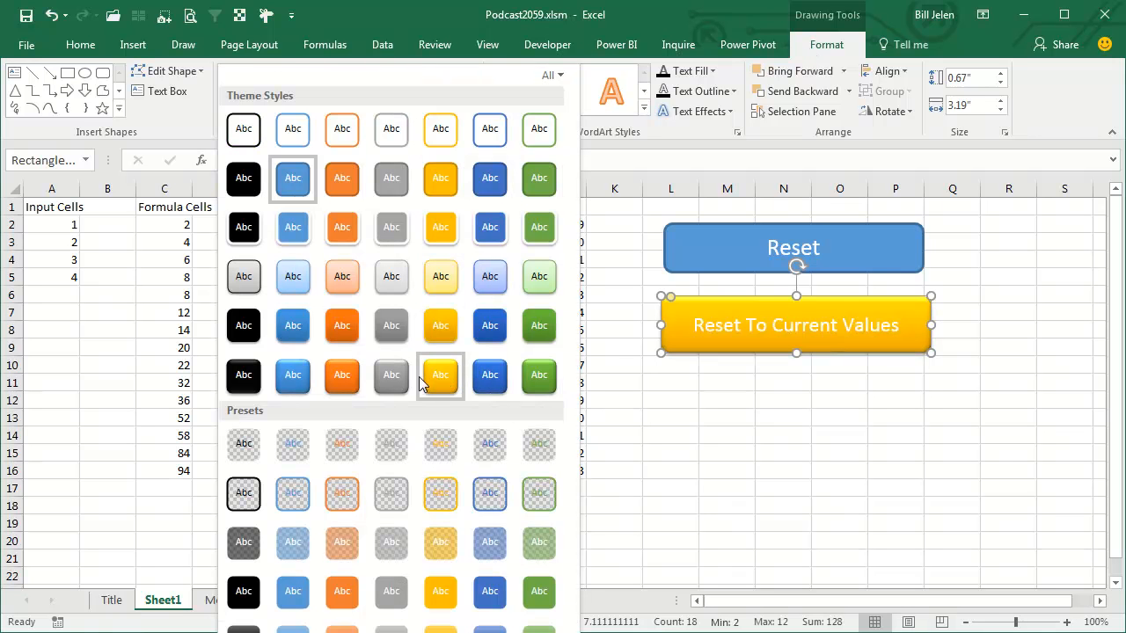
click(342, 377)
click(741, 410)
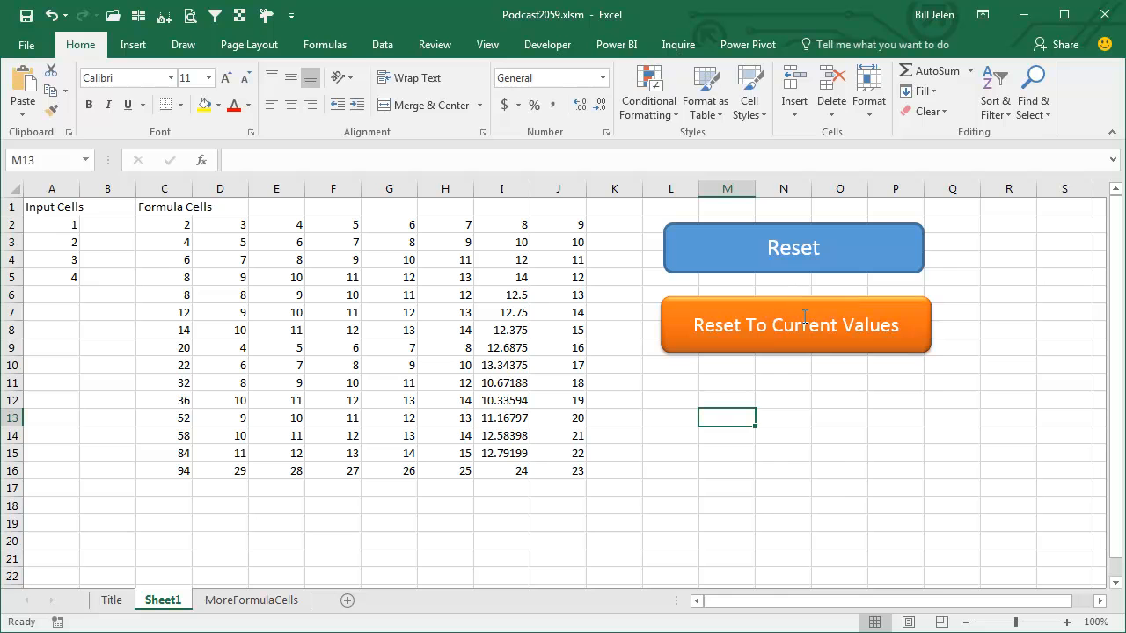
Assign the ApplyCF macro to the Reset To Current Values shape, and deselect the shape.
right_click(795, 309)
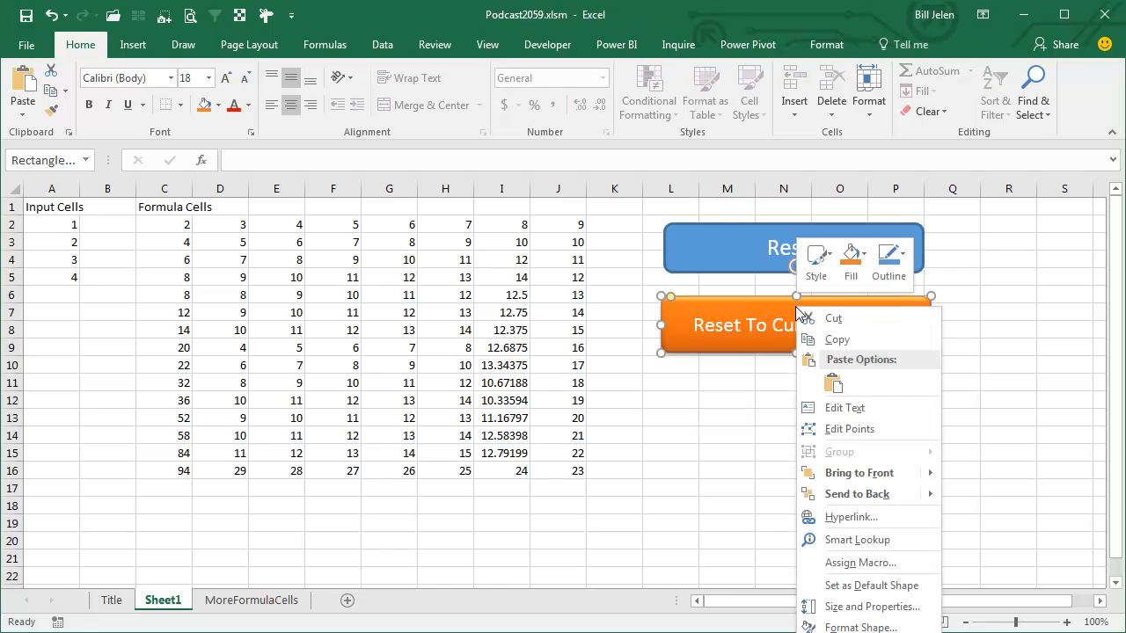
click(844, 562)
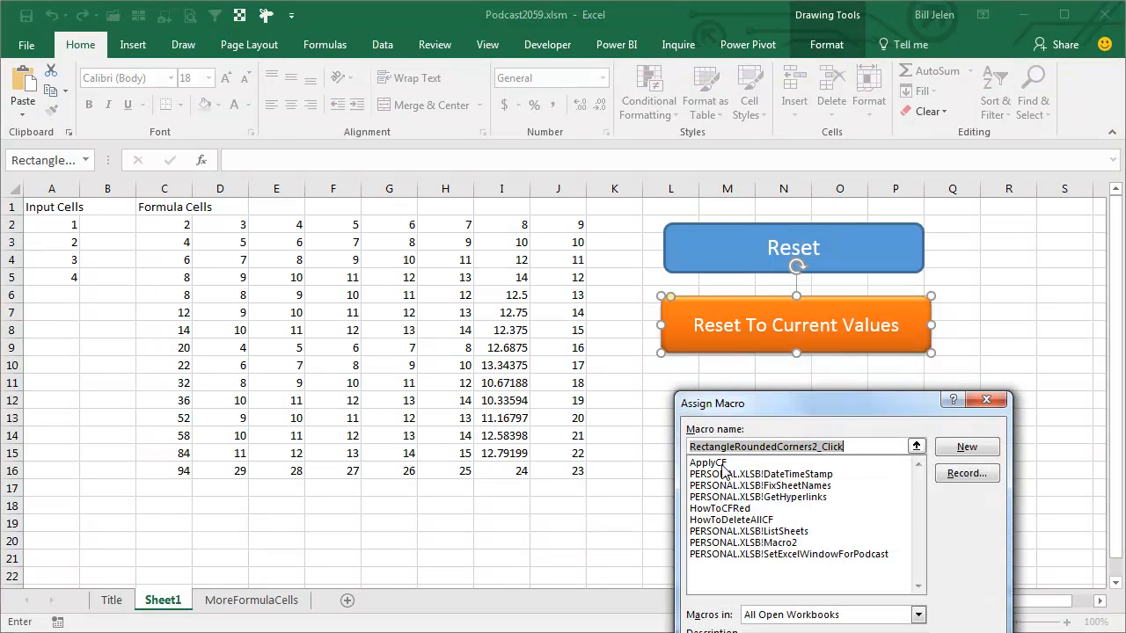
click(726, 462)
key(Return)
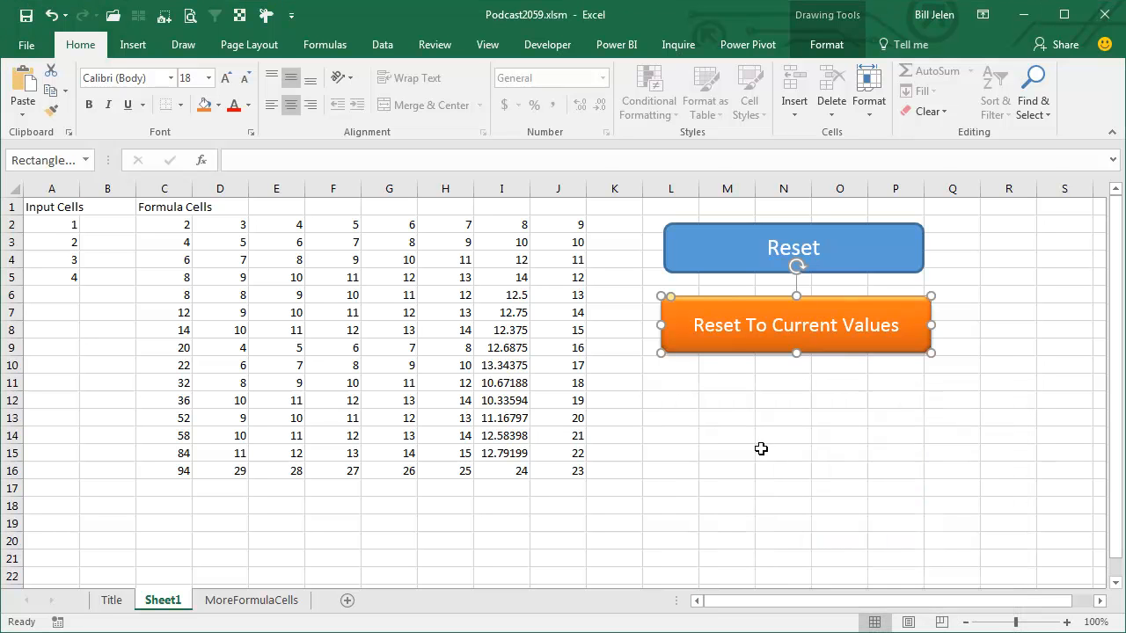
click(728, 388)
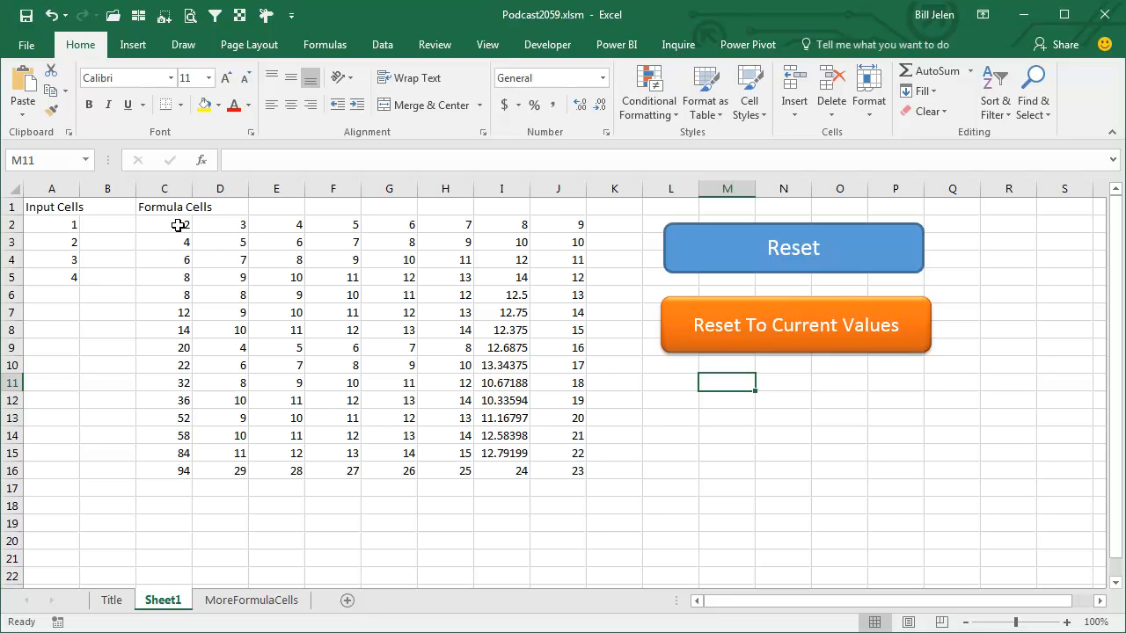
Run ApplyCF from the orange Reset To Current Values shape, and test it by setting input cell A2 to 11.
click(241, 257)
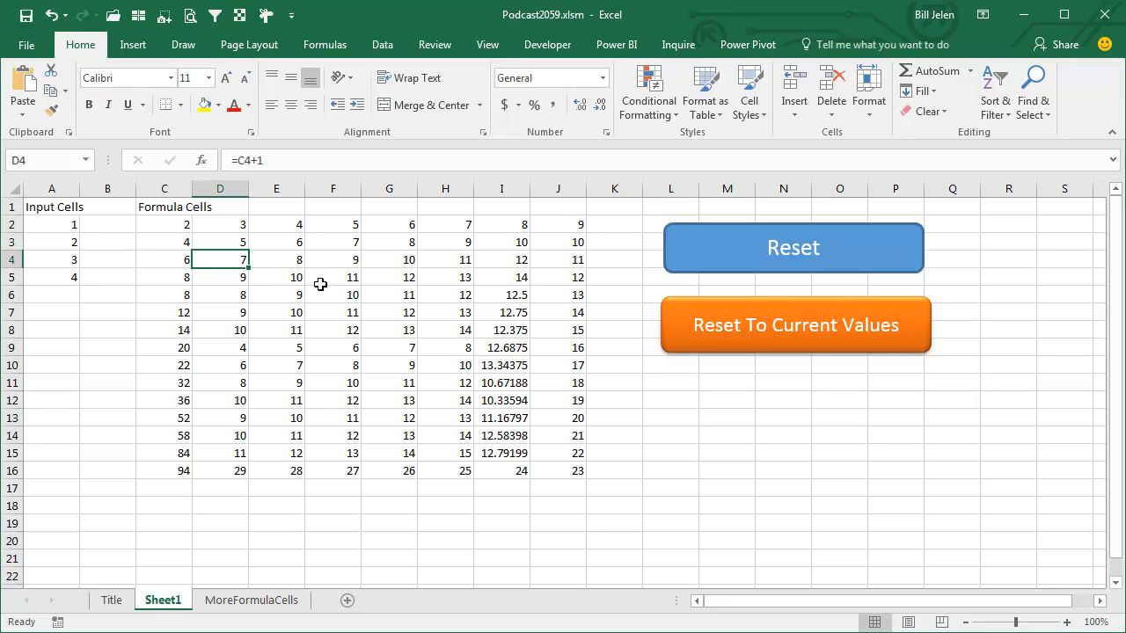
click(756, 334)
key(Up)
key(Left)
key(Left)
key(Left)
key(Up)
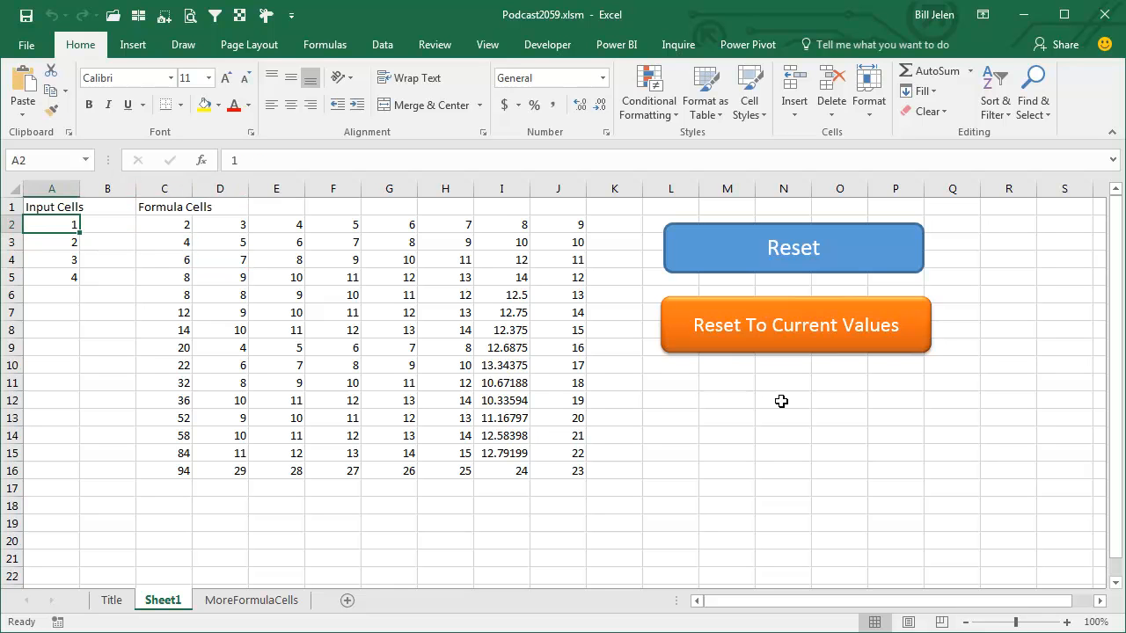
text(11)
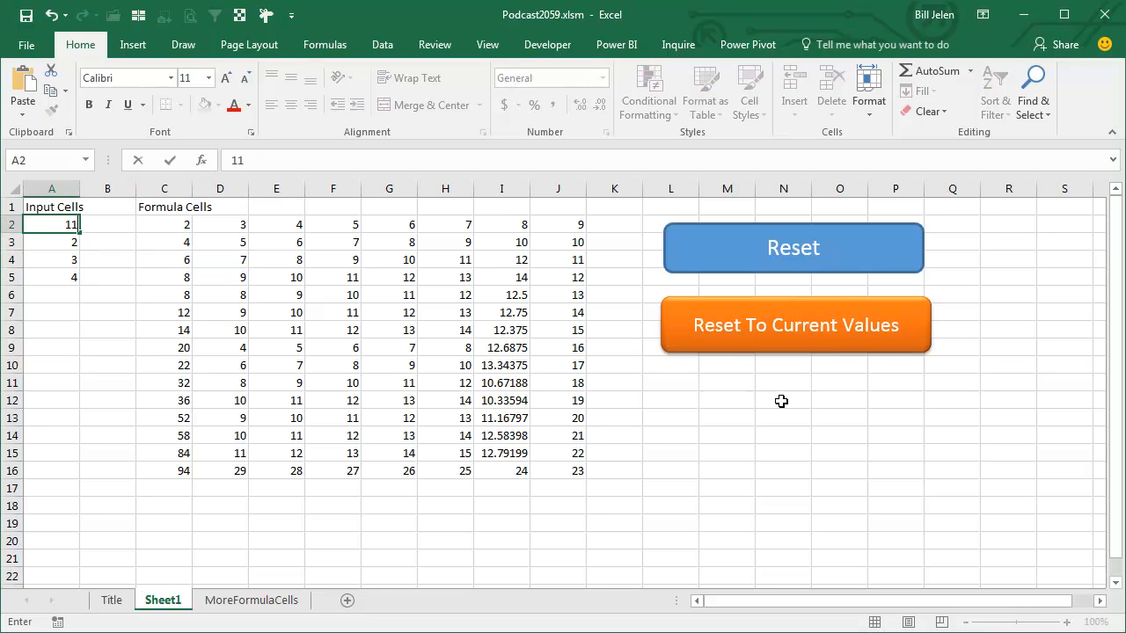
key(Return)
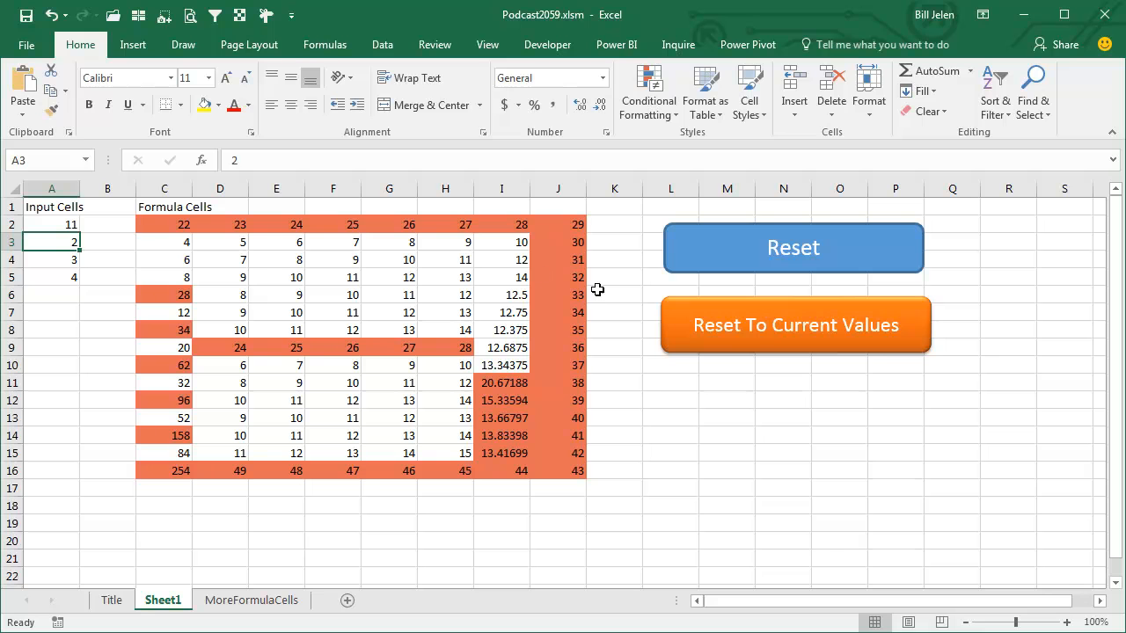
Set the input cells A2 to A5 to 1, 3, 4 and 5.
key(Up)
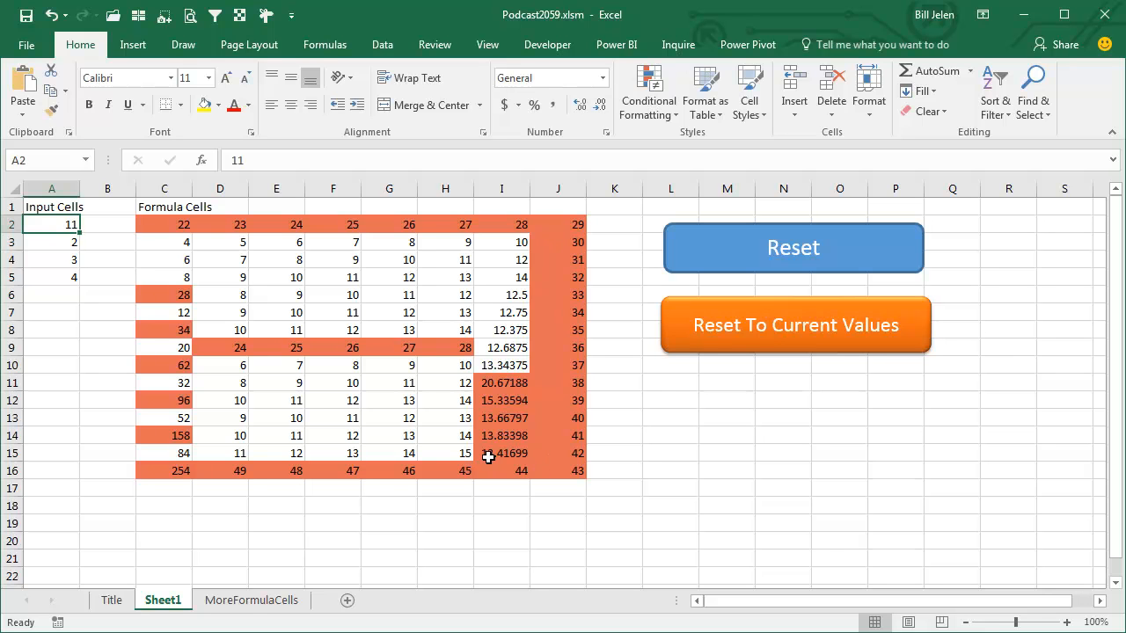
text(1)
key(Return)
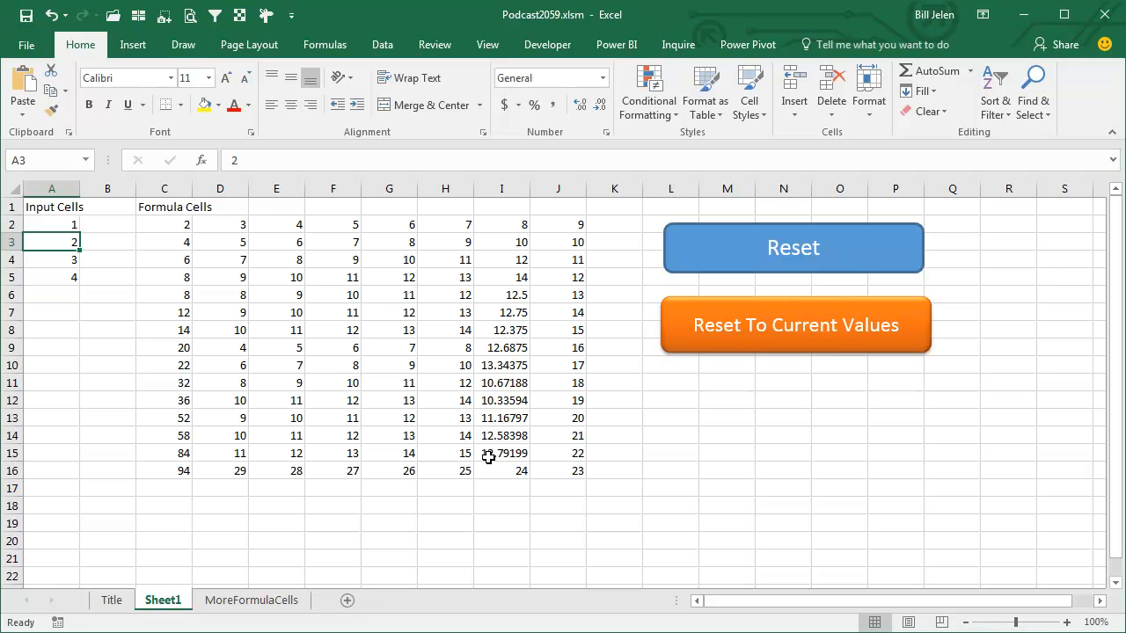
text(3)
key(Return)
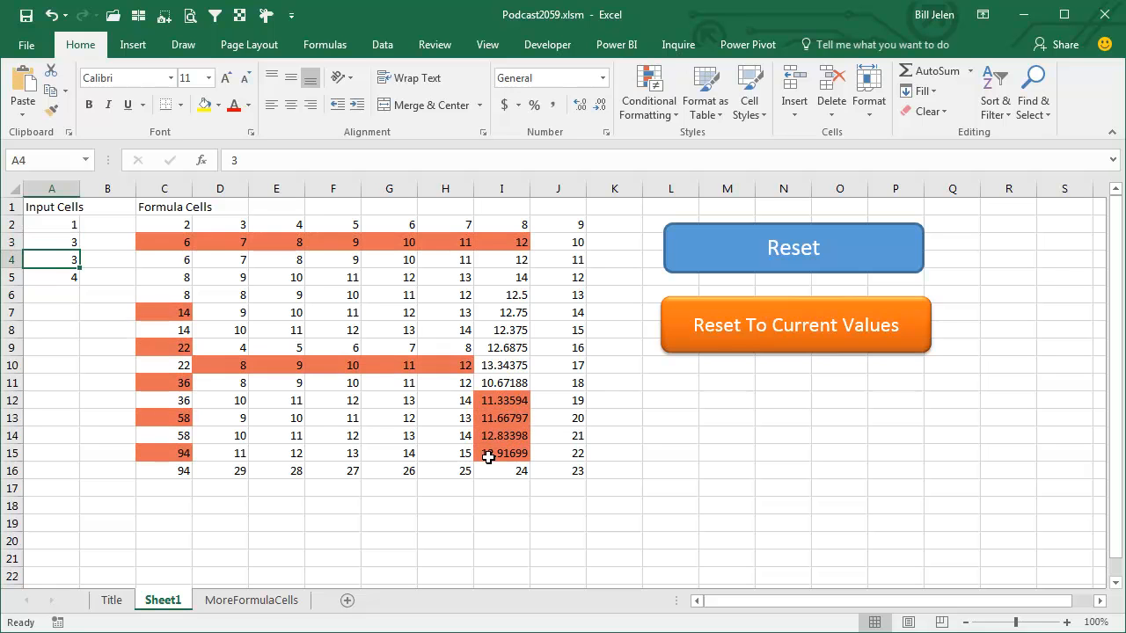
text(4)
key(Return)
text(5)
key(Up)
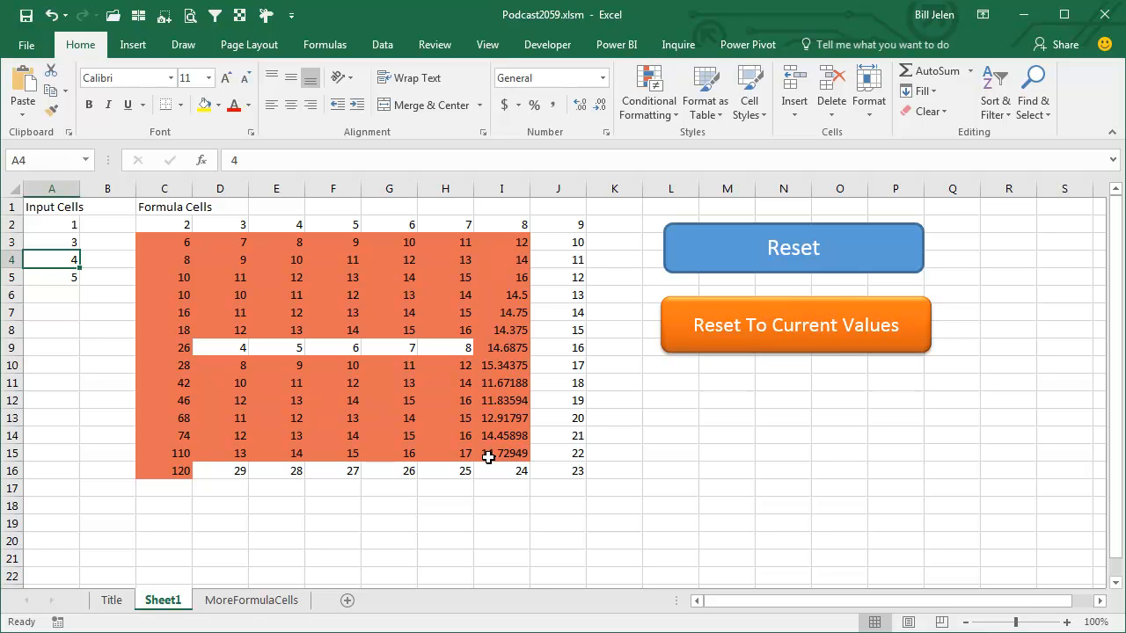
Reset the highlighting to the current values with the orange shape, and set input cell A2 to 3.
click(769, 346)
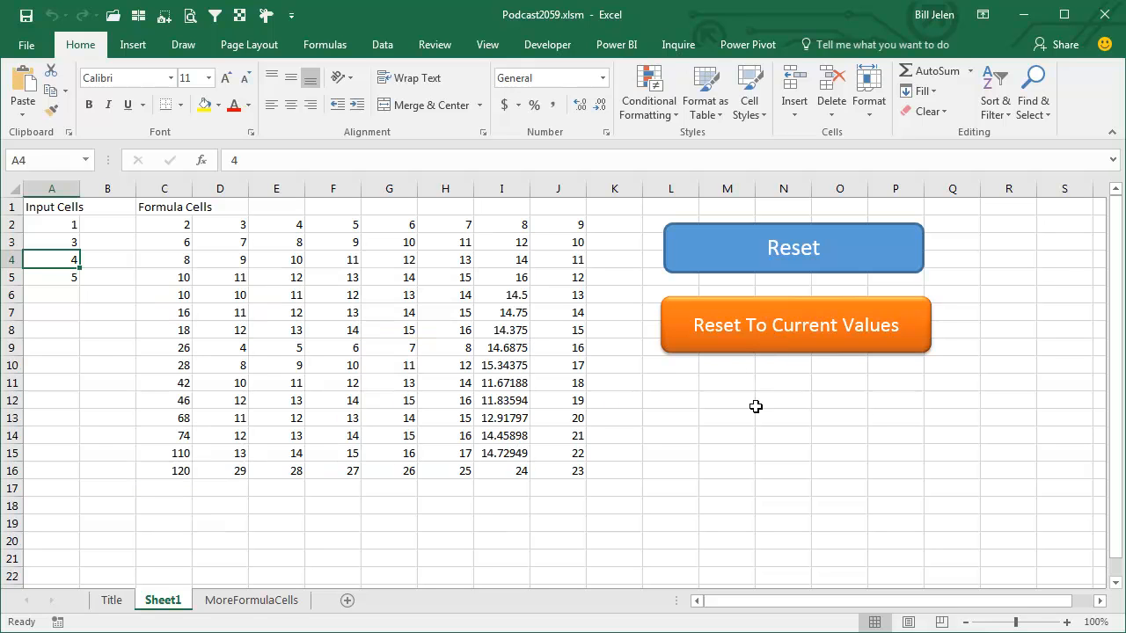
click(66, 226)
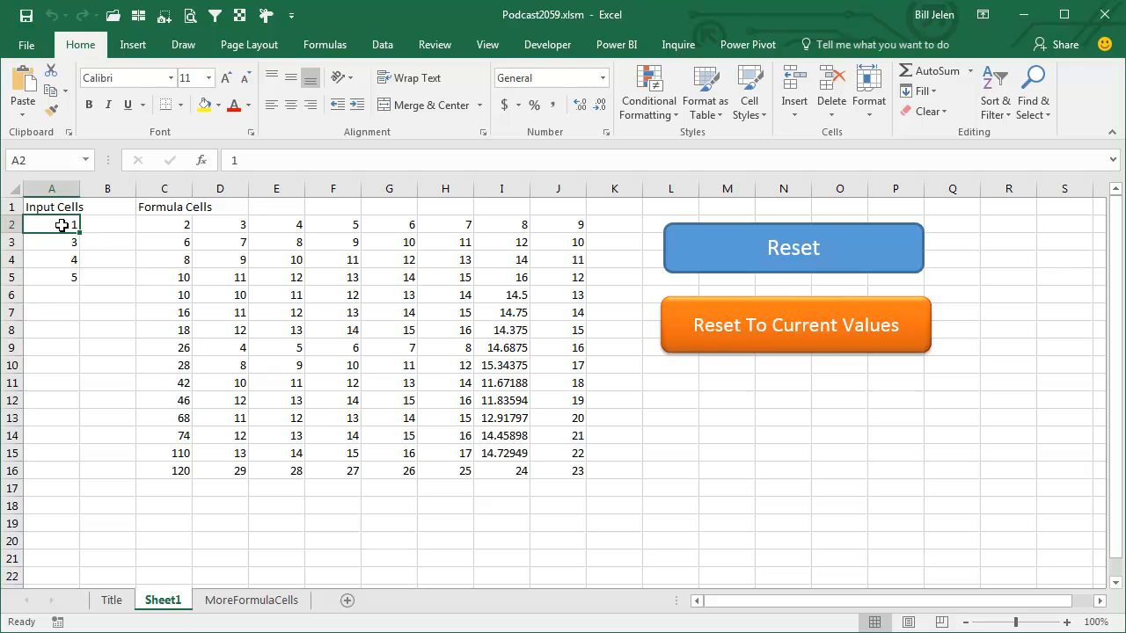
text(3)
key(Return)
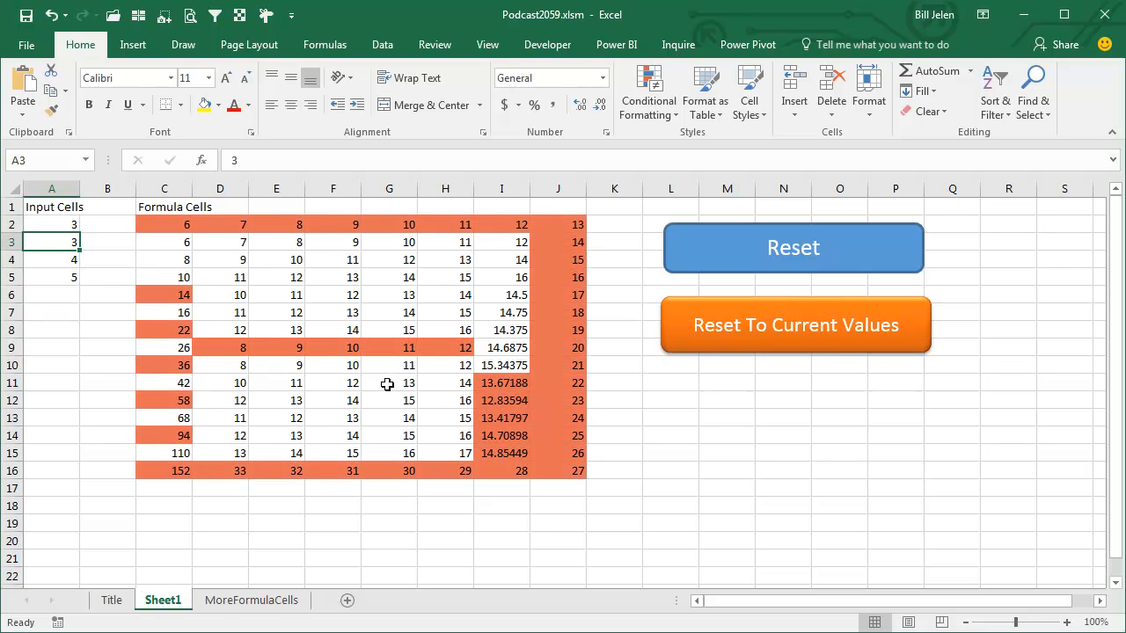
Check the highlighting on the MoreFormulaCells sheet, and review the ApplyCF code in the Visual Basic editor before returning to Sheet1.
click(251, 599)
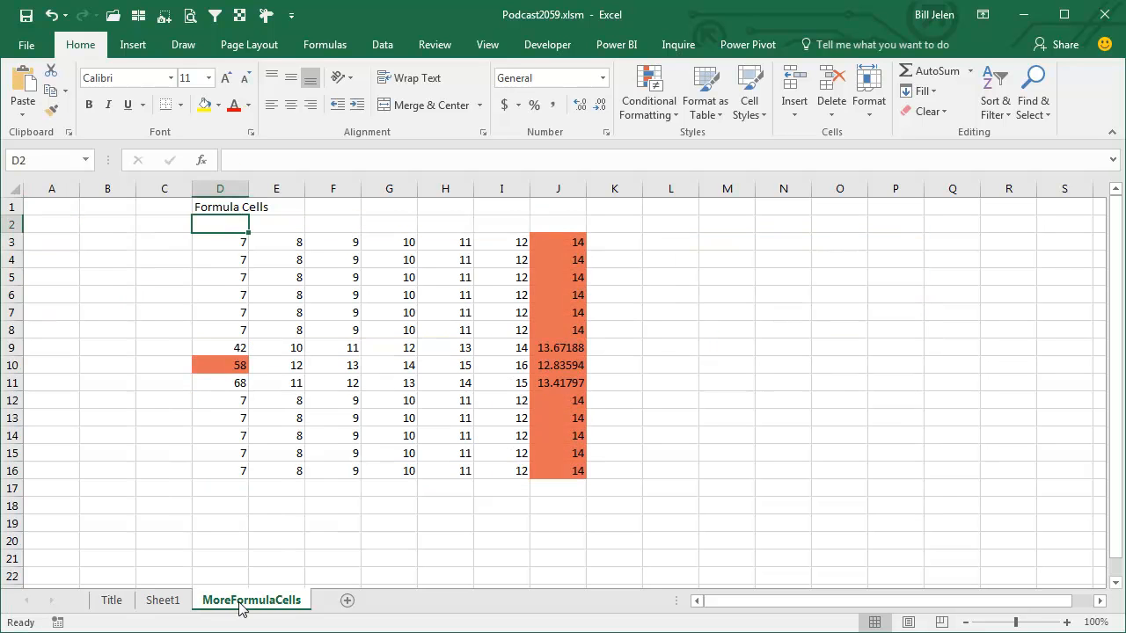
click(163, 600)
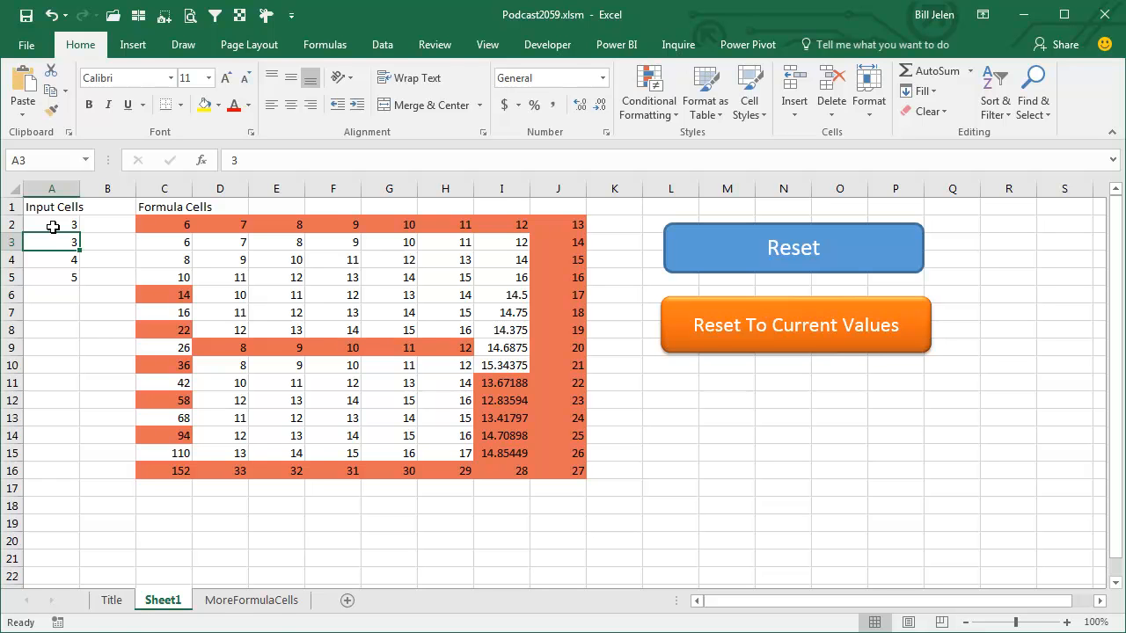
key(alt+F11)
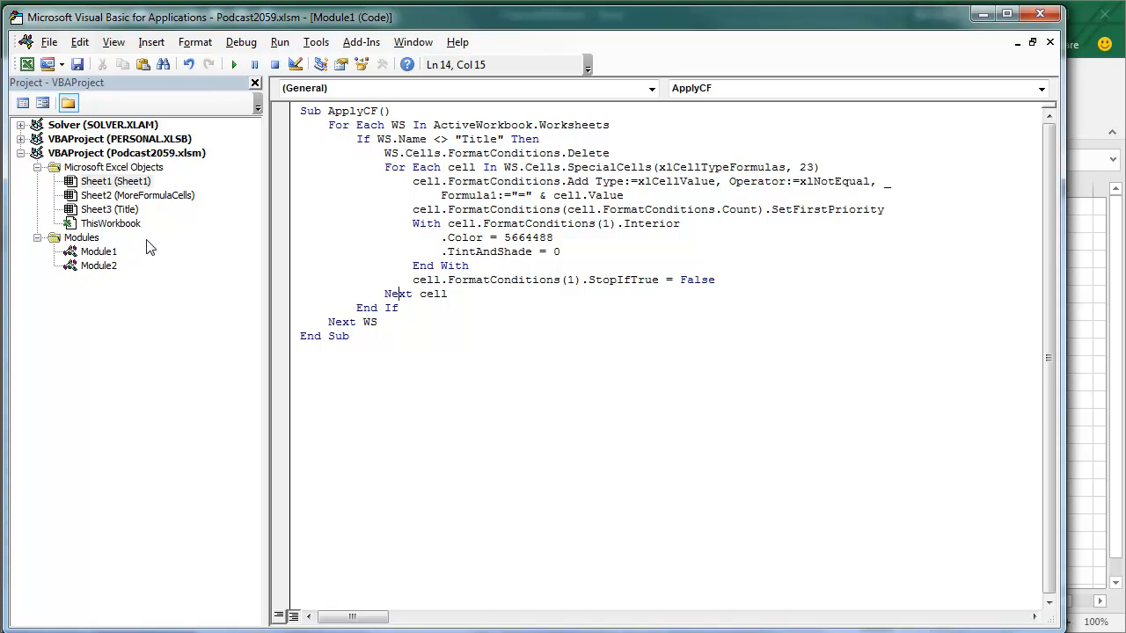
key(alt+Tab)
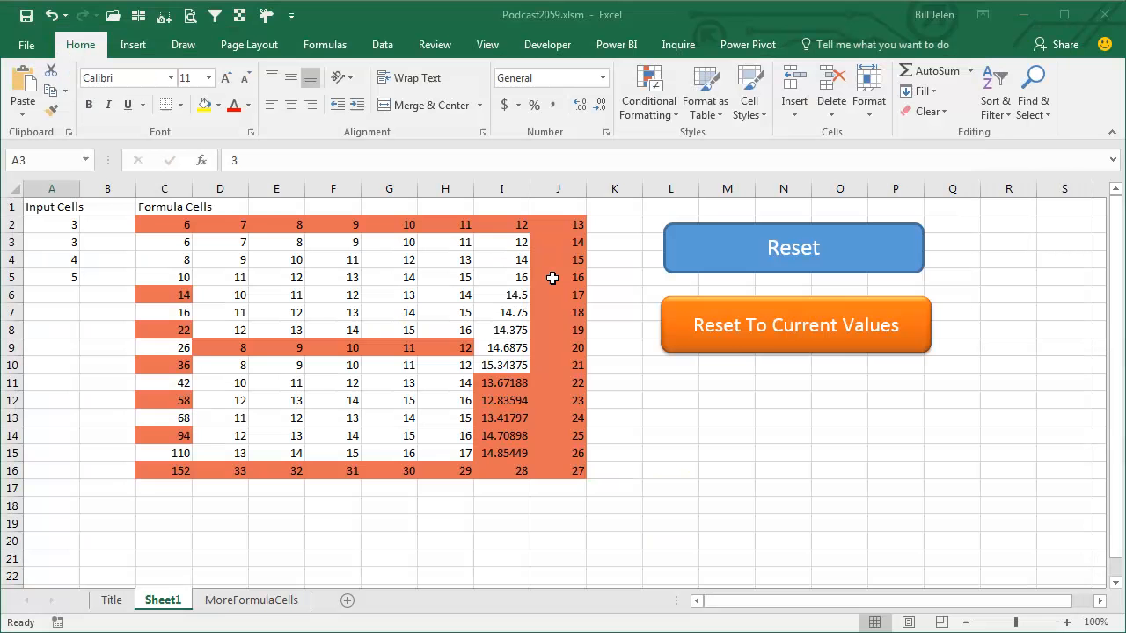
Create a new blank workbook and fill the range C3:H18 with the text "Stuff".
key(ctrl+n)
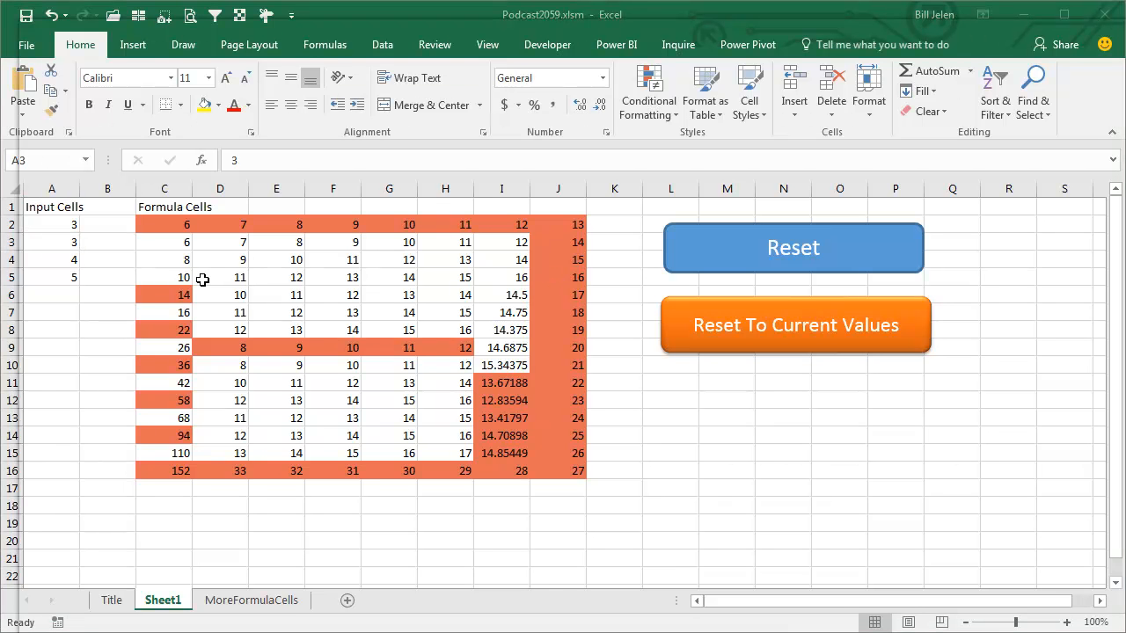
key(alt+f)
key(Escape)
drag(196, 262, 504, 520)
text(Stuff)
key(ctrl+Return)
Enter the formula =ROW()*COLUMN()*A1 in cell D6 of the Stuff block.
key(Down)
key(Right)
key(Down)
key(Down)
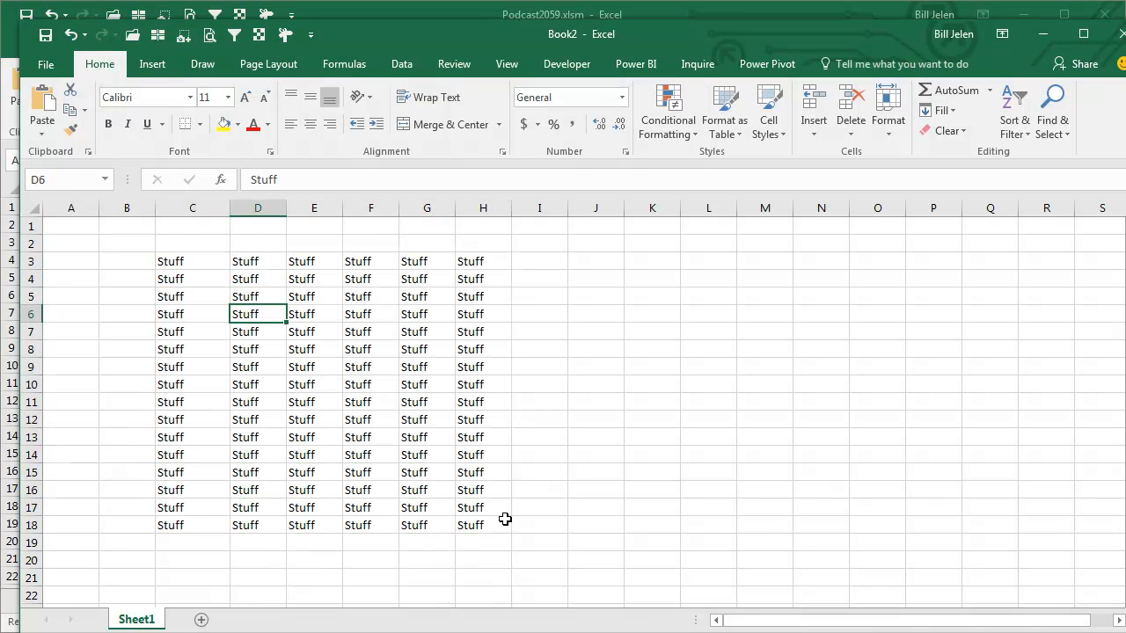
text(=ROW()*COLUMN()*A1)
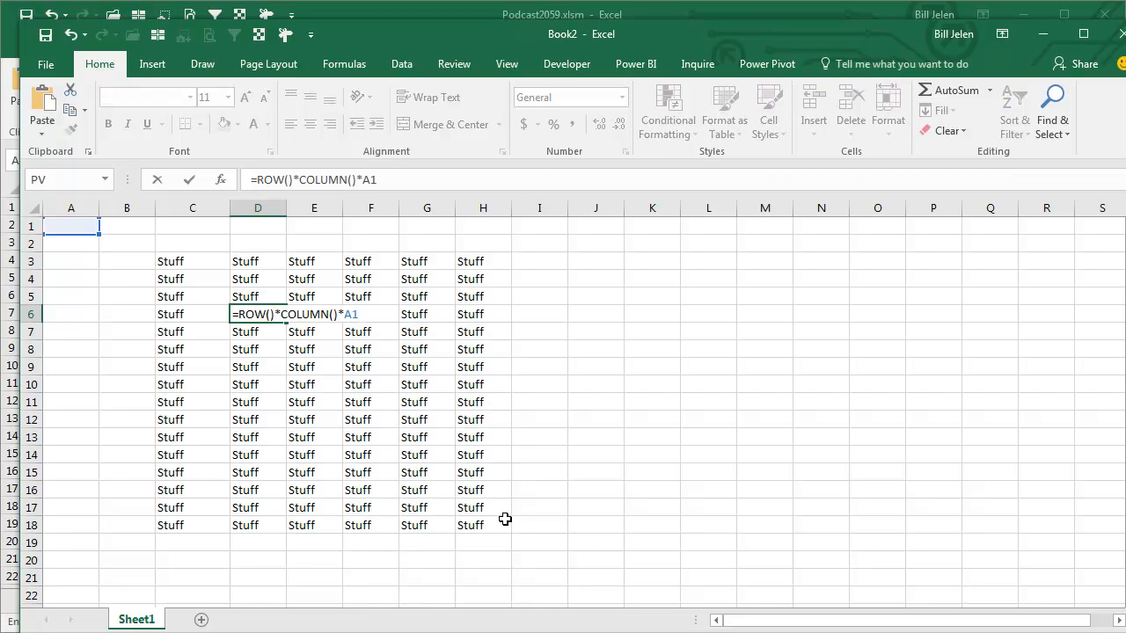
key(Return)
key(Up)
Copy the formula in D6 and paste it into cells E8, F10 and D14 of the Stuff block.
key(ctrl+c)
key(Down)
key(Down)
key(Right)
key(ctrl+v)
key(Down)
key(Down)
key(Right)
key(ctrl+v)
key(Down)
key(Down)
key(Down)
key(Left)
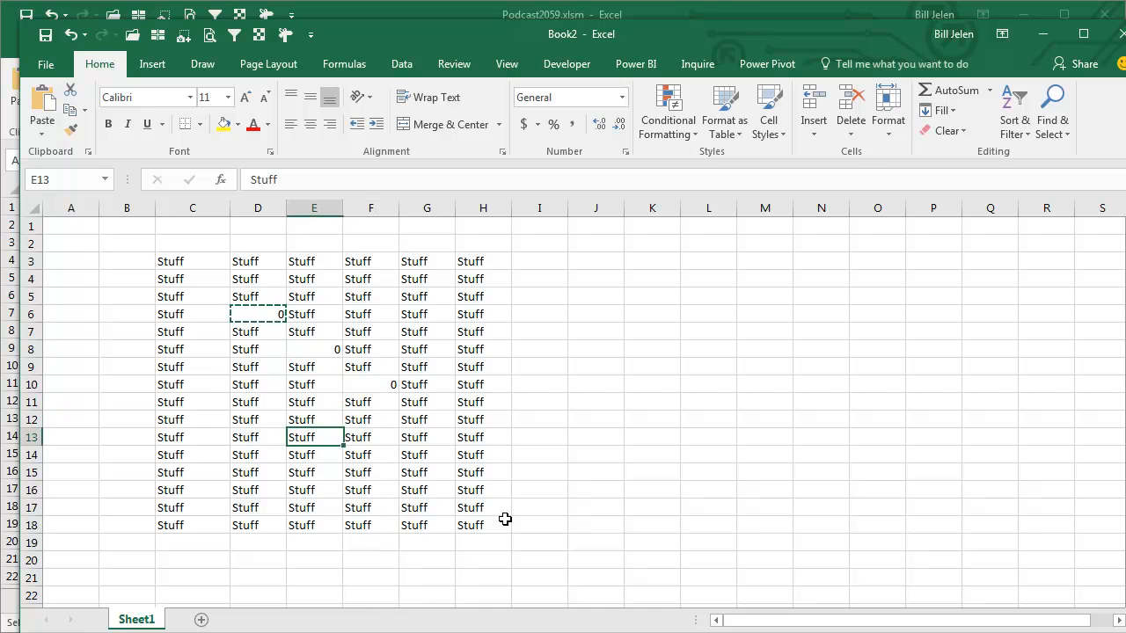
key(Down)
key(Left)
key(ctrl+v)
Enter 1 in cell A1 as the input value for the formulas.
key(Up)
key(Up)
key(Up)
key(Up)
key(Up)
key(Up)
key(Up)
key(Up)
key(Up)
key(Up)
key(Up)
key(Up)
key(Up)
key(Left)
key(Left)
key(Left)
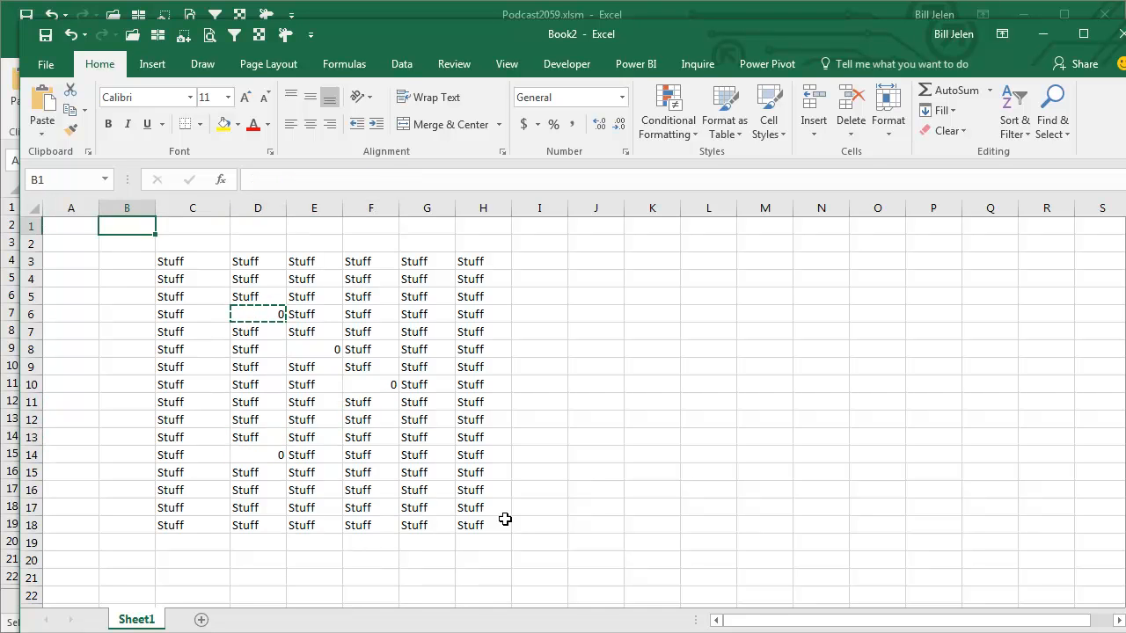
text(1)
key(Tab)
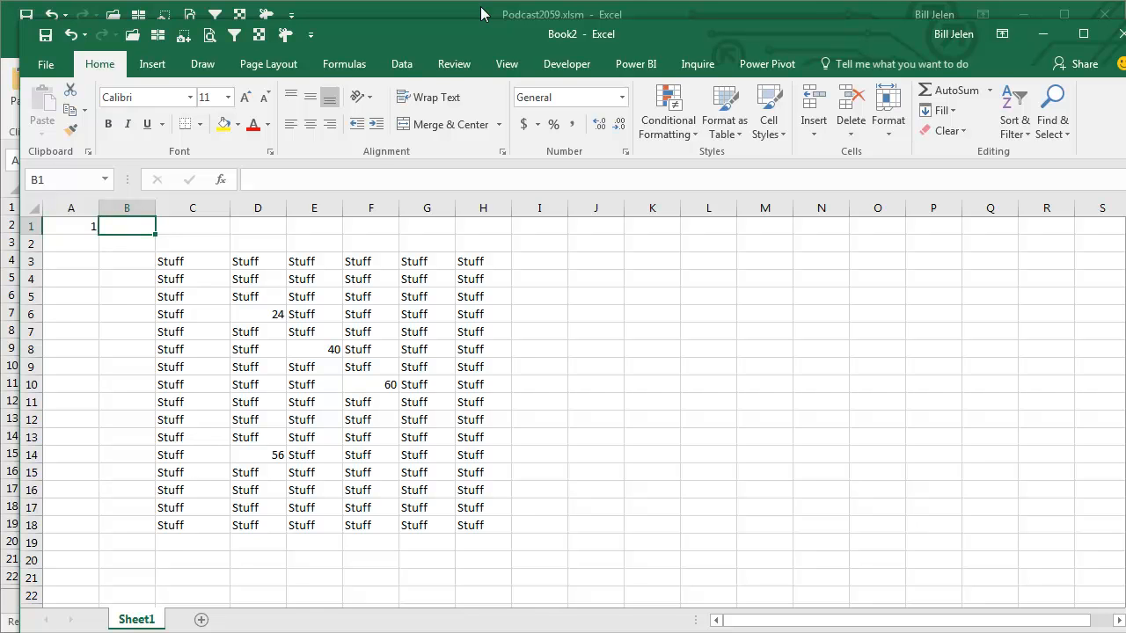
Copy Module1 from the Podcast2059.xlsm project into the Book2 project in the Visual Basic editor, and return to the Book2 worksheet.
click(571, 67)
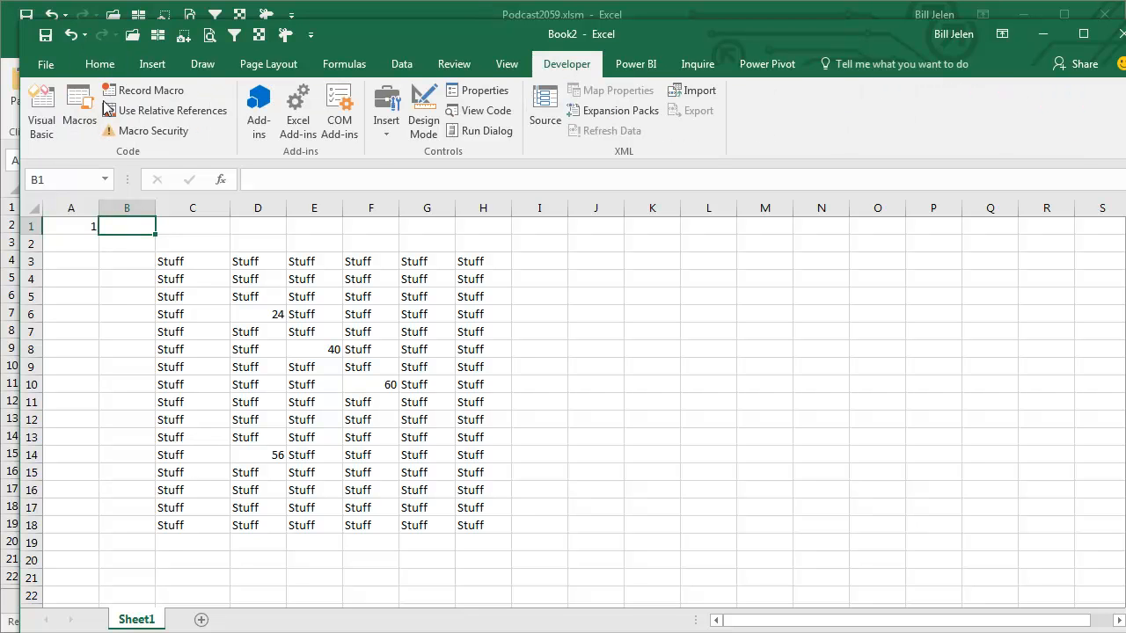
click(41, 112)
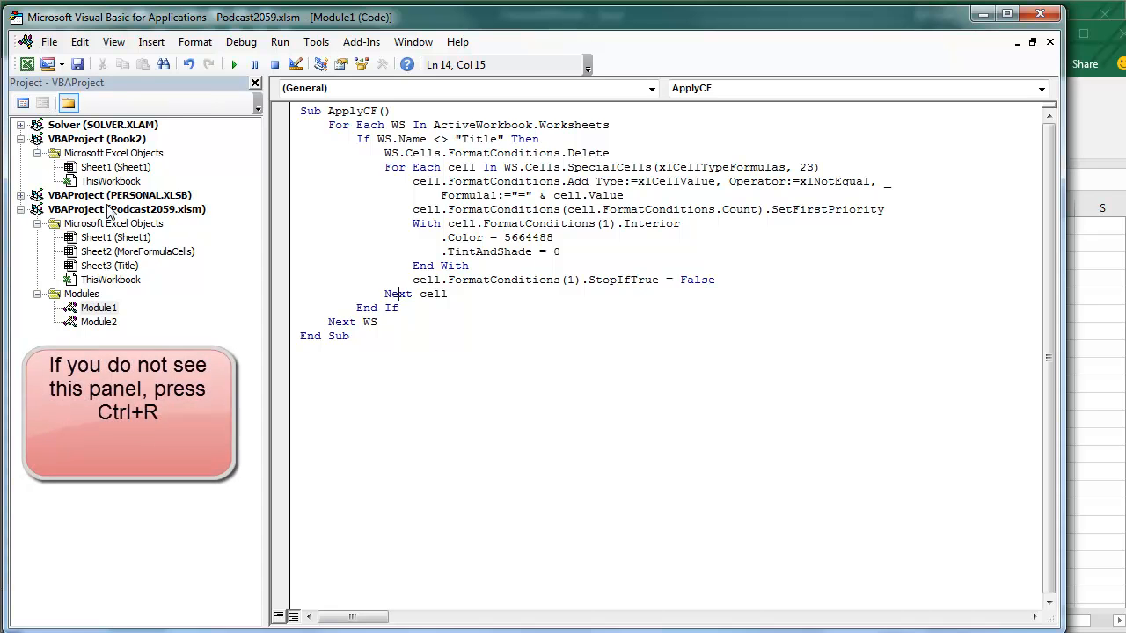
drag(114, 209, 141, 171)
drag(114, 118, 128, 151)
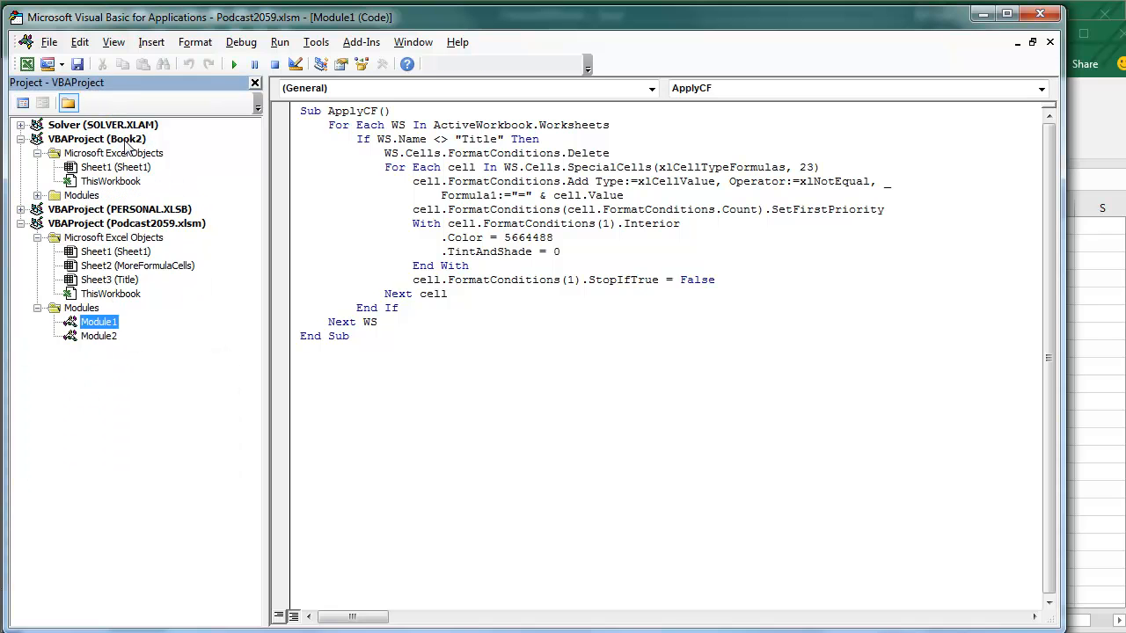
click(37, 195)
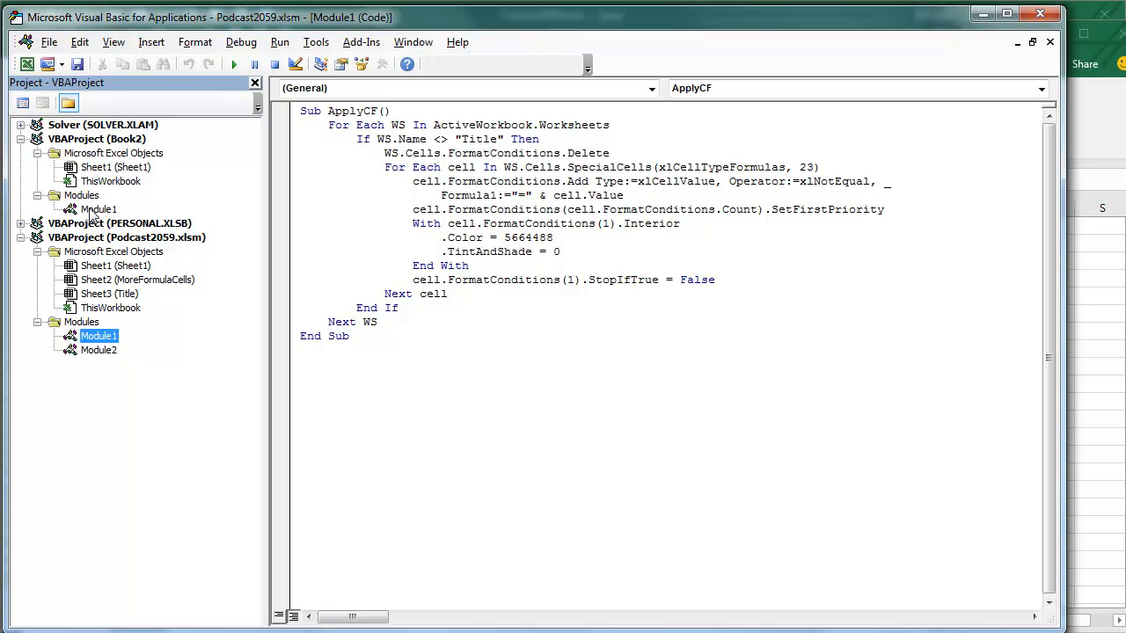
click(1093, 165)
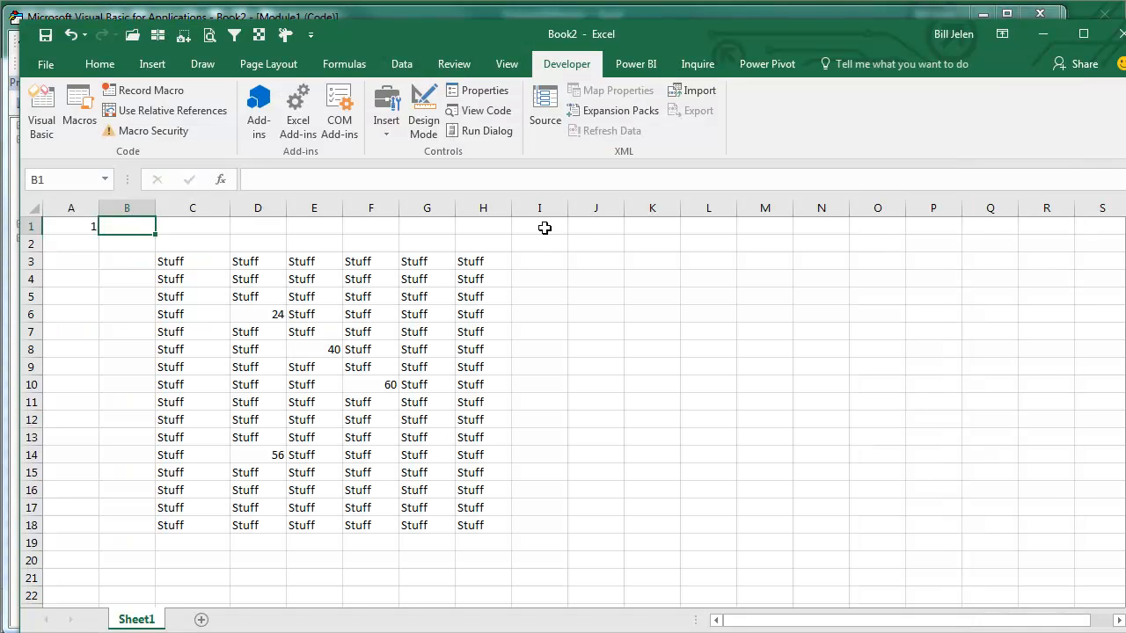
Draw a rectangle shape about 1.17" wide and 0.59" high beside the Stuff block, across columns I to K.
click(583, 262)
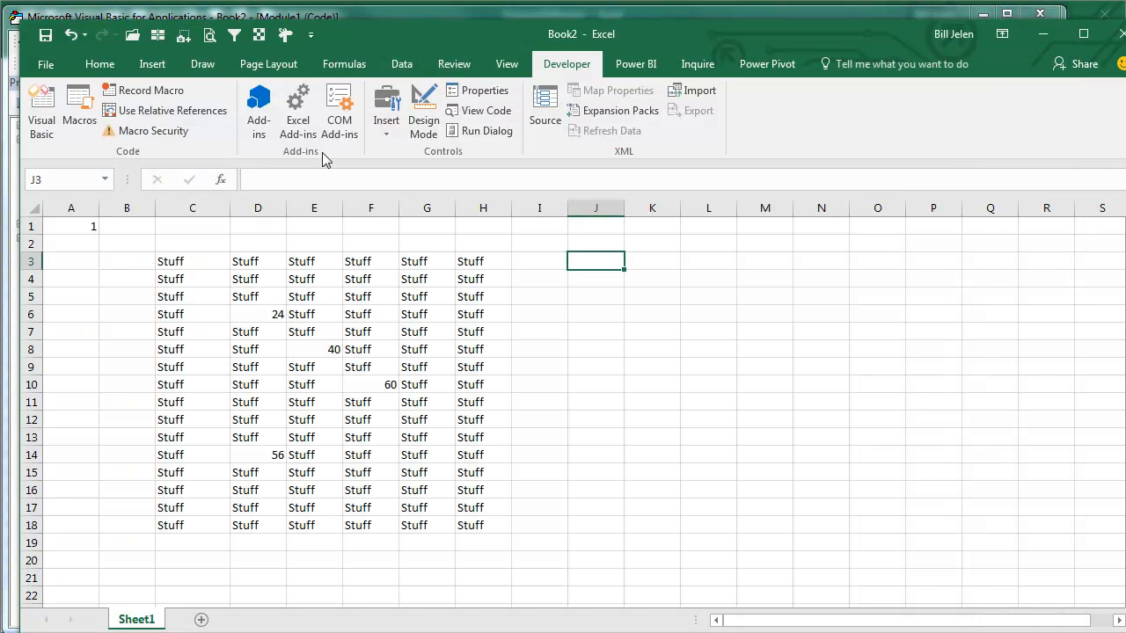
click(158, 68)
click(288, 90)
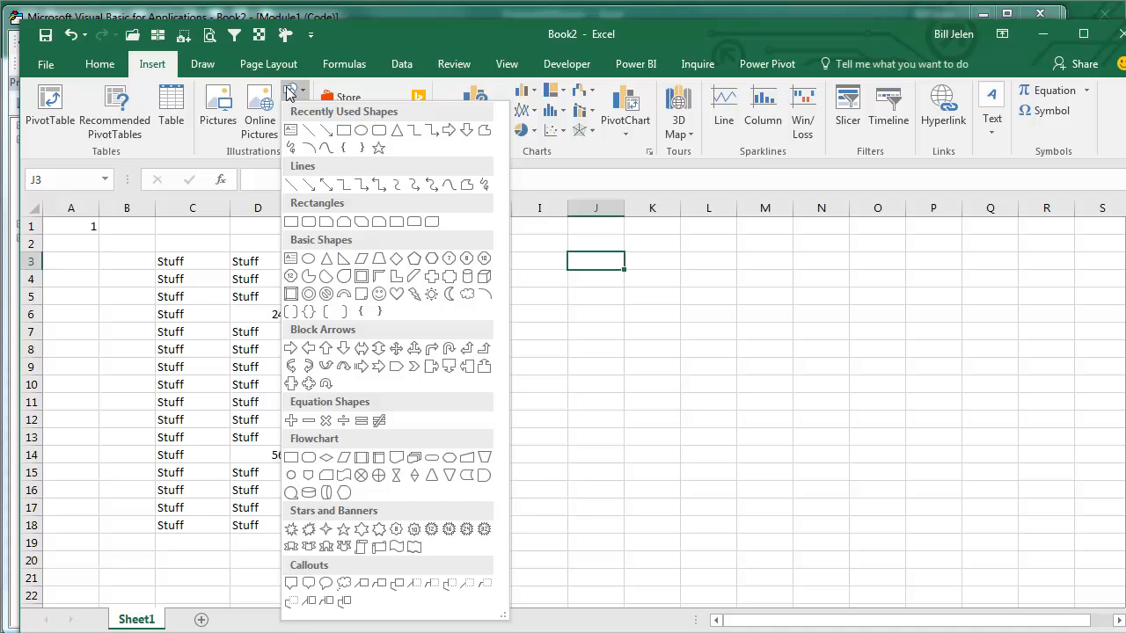
click(343, 128)
drag(537, 236, 636, 287)
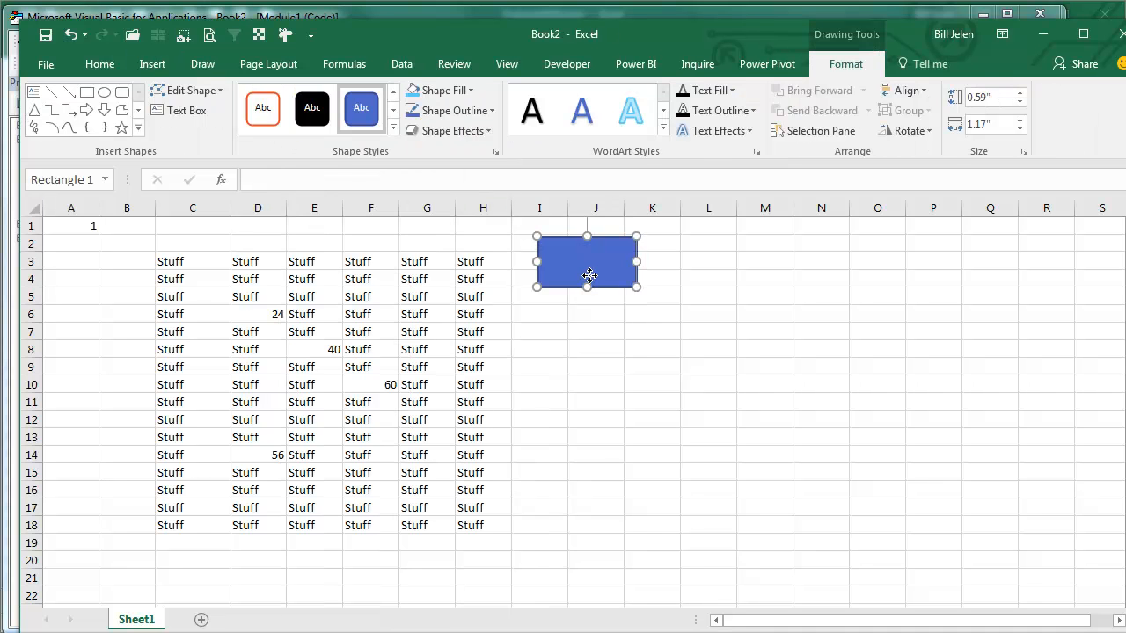
Assign Book2's own ApplyCF macro to the blue rectangle and deselect the shape.
right_click(589, 276)
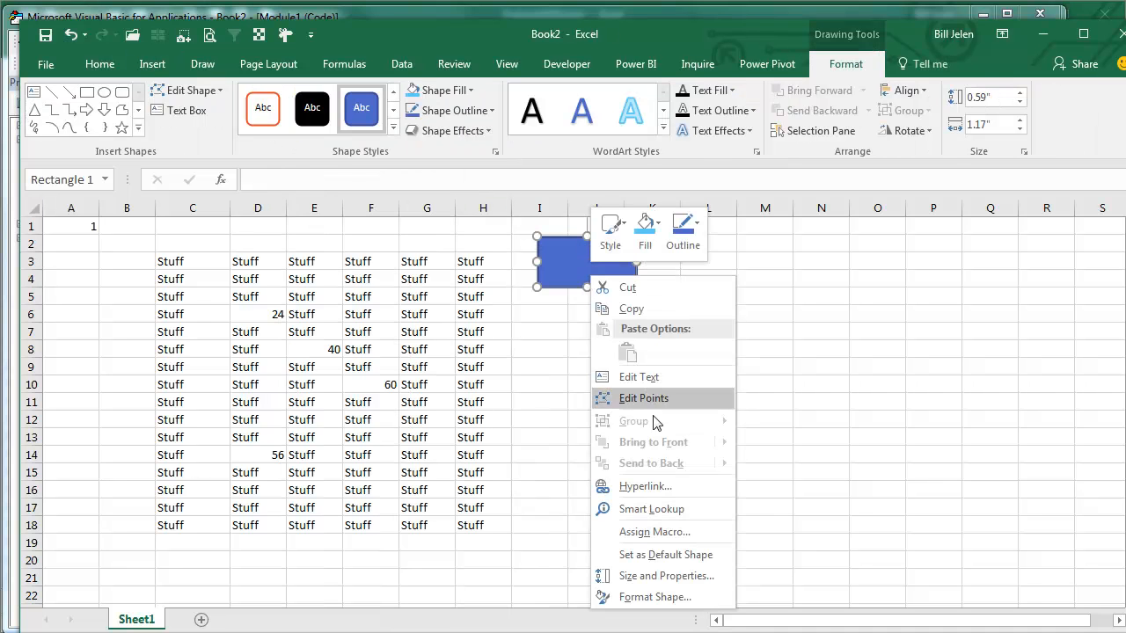
click(646, 533)
click(525, 446)
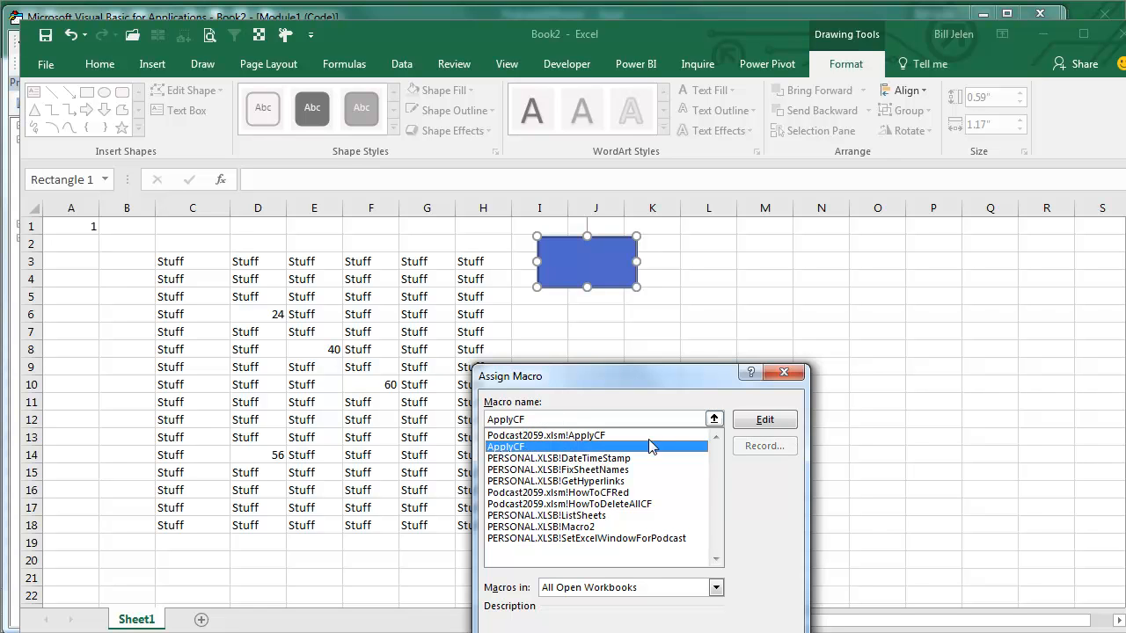
key(Return)
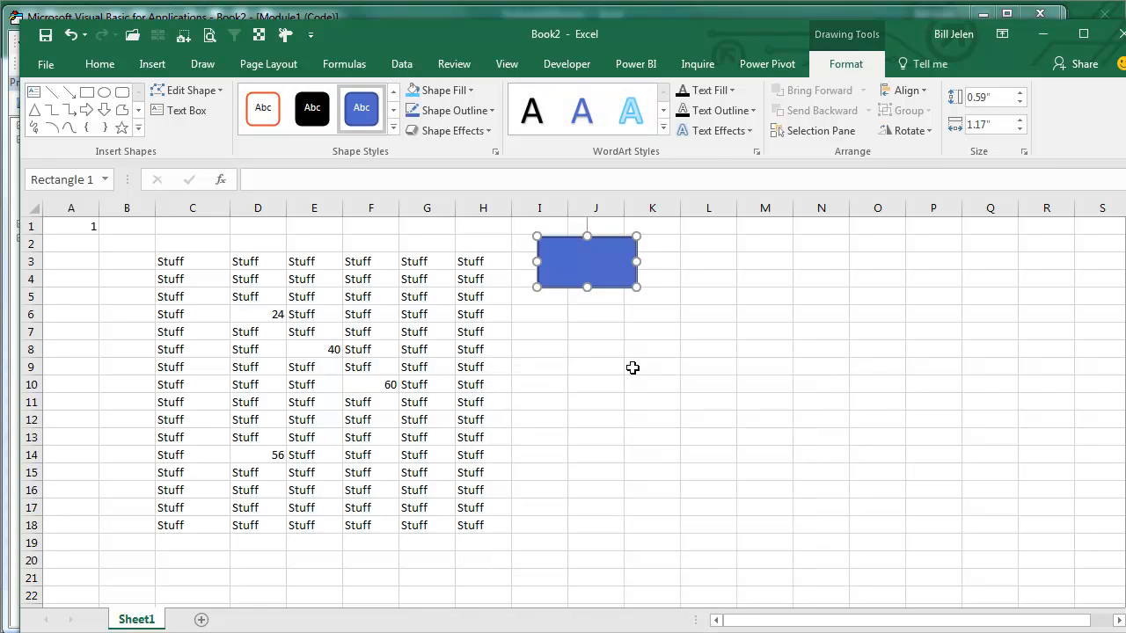
click(633, 367)
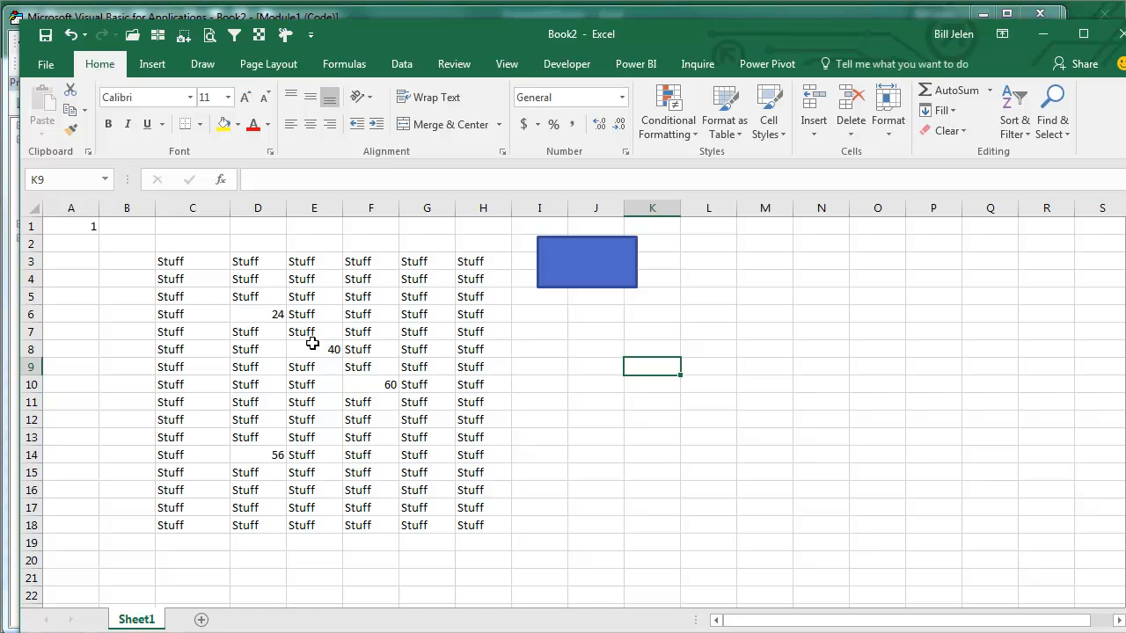
Set input cell A1 to 3 to test the highlighting of changed formula cells.
click(95, 229)
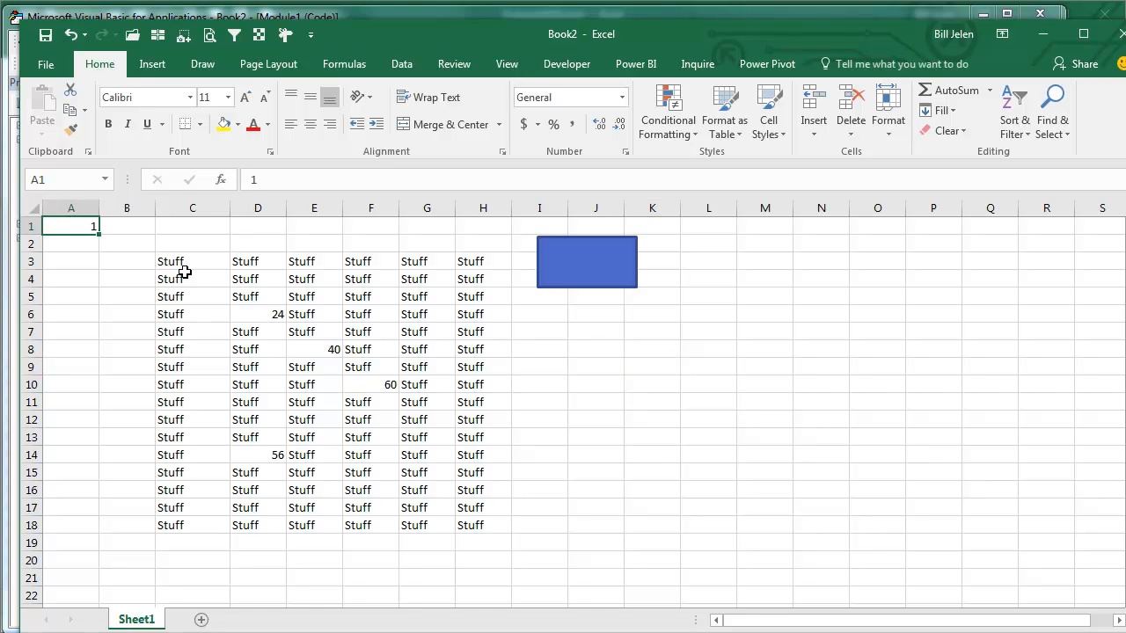
text(3)
key(Tab)
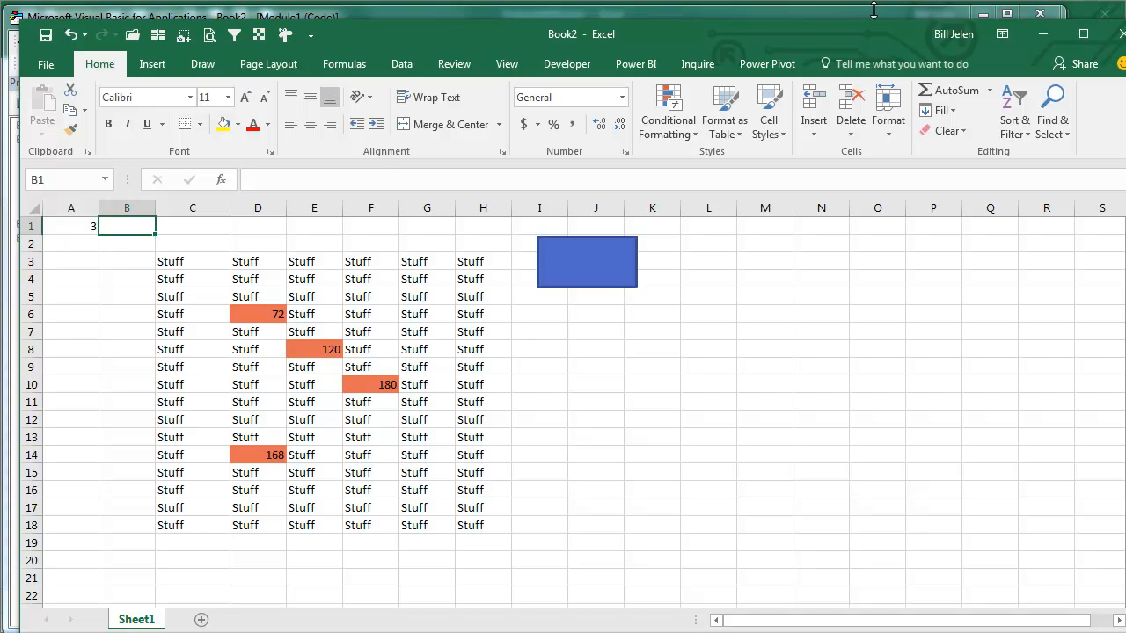
Shift the Book2 window down slightly and bring the Visual Basic editor with the ApplyCF code to the front.
drag(869, 26, 869, 39)
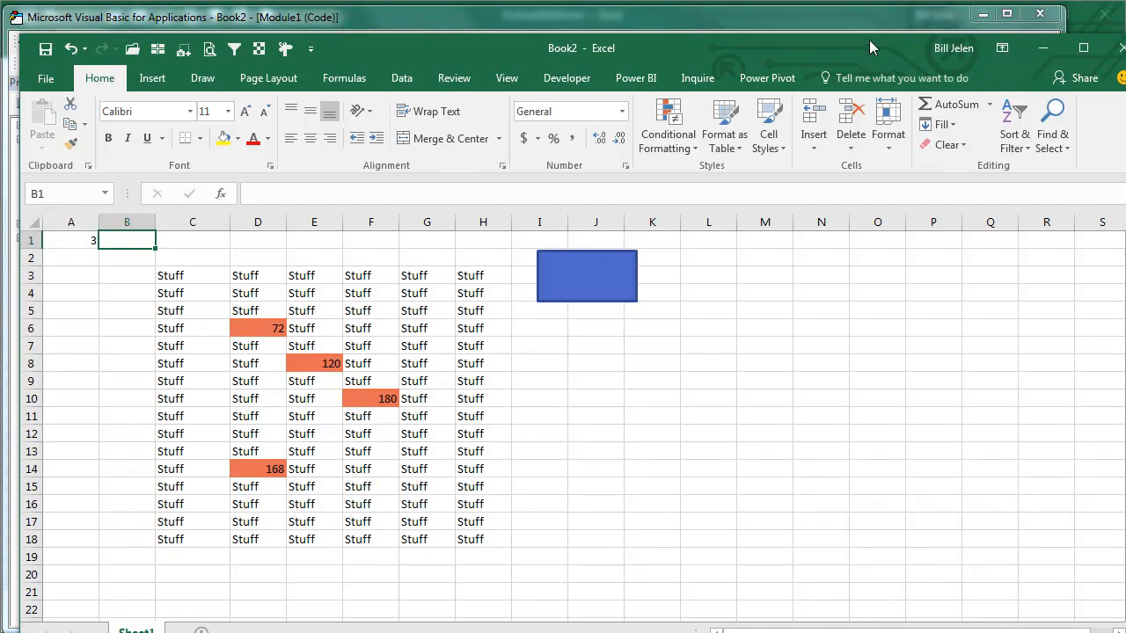
click(864, 27)
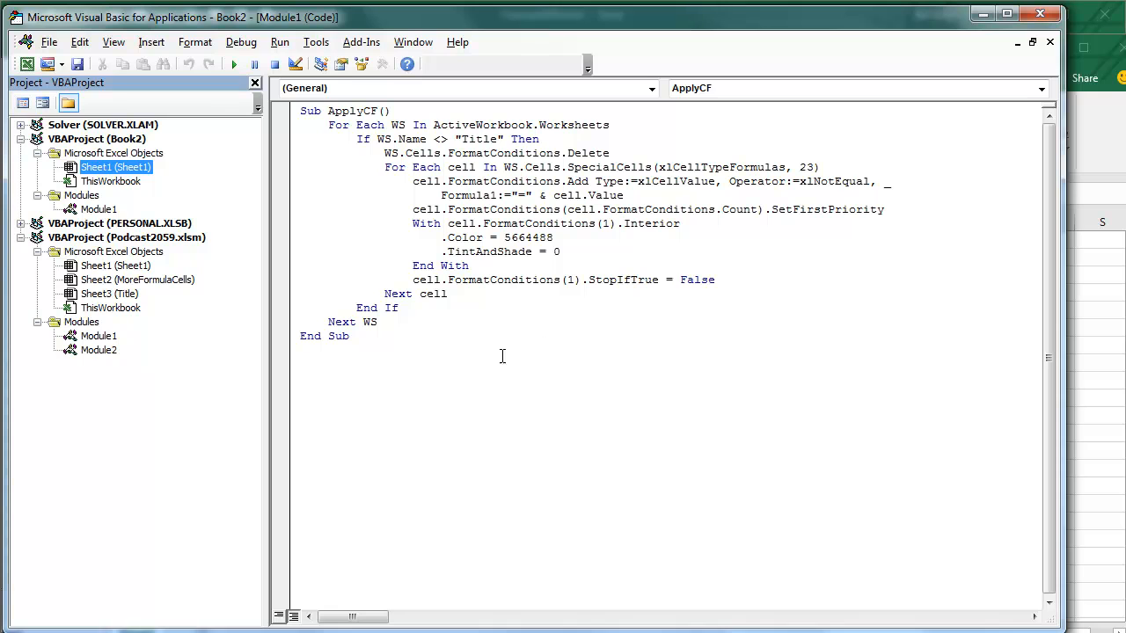